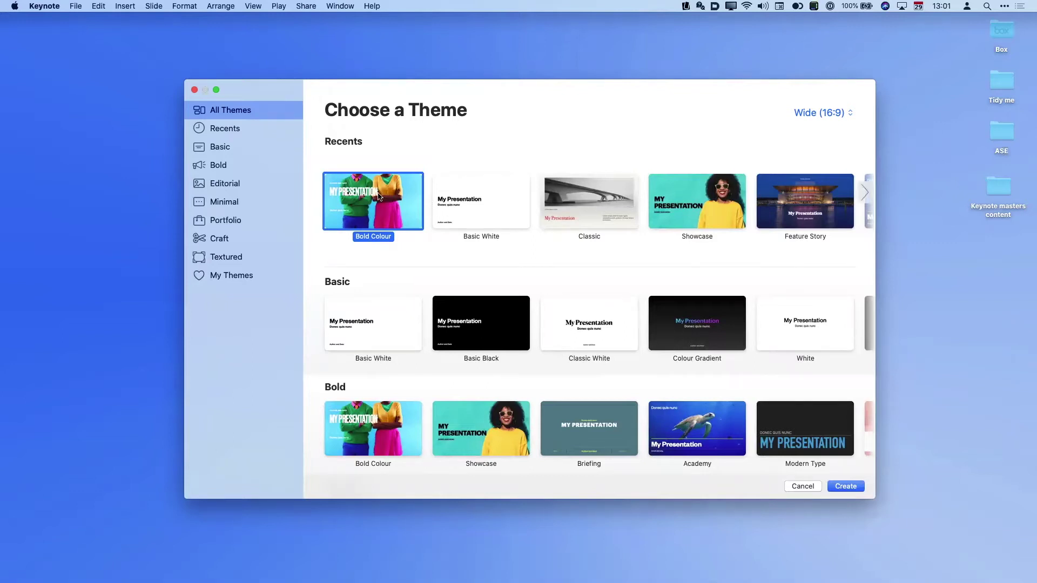
Try assigning a default theme to new presentations in the General preferences, and restore the Show Theme Chooser option
click(40, 16)
click(261, 157)
click(46, 7)
click(47, 38)
click(389, 47)
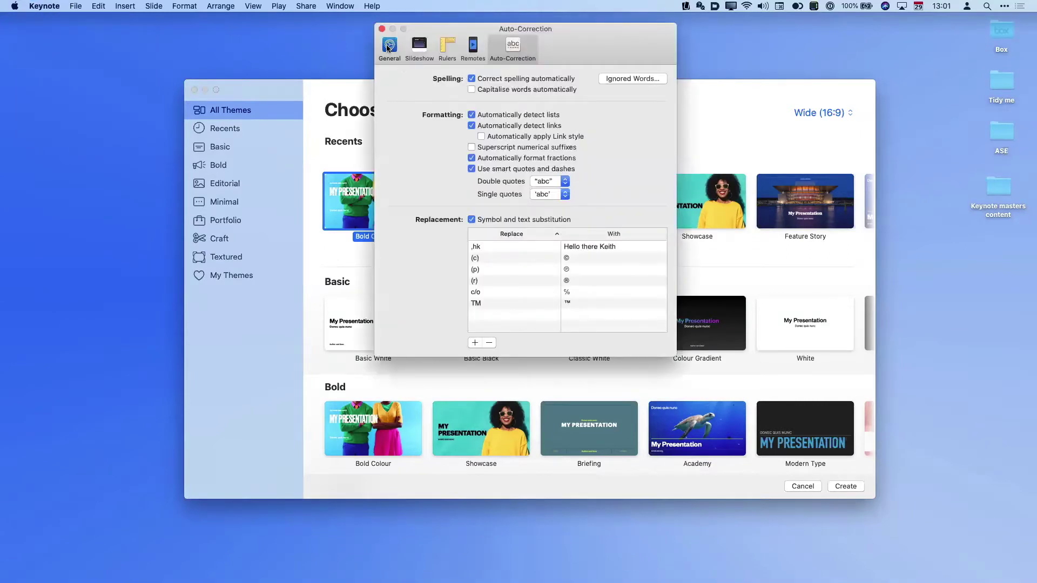
click(481, 90)
click(610, 103)
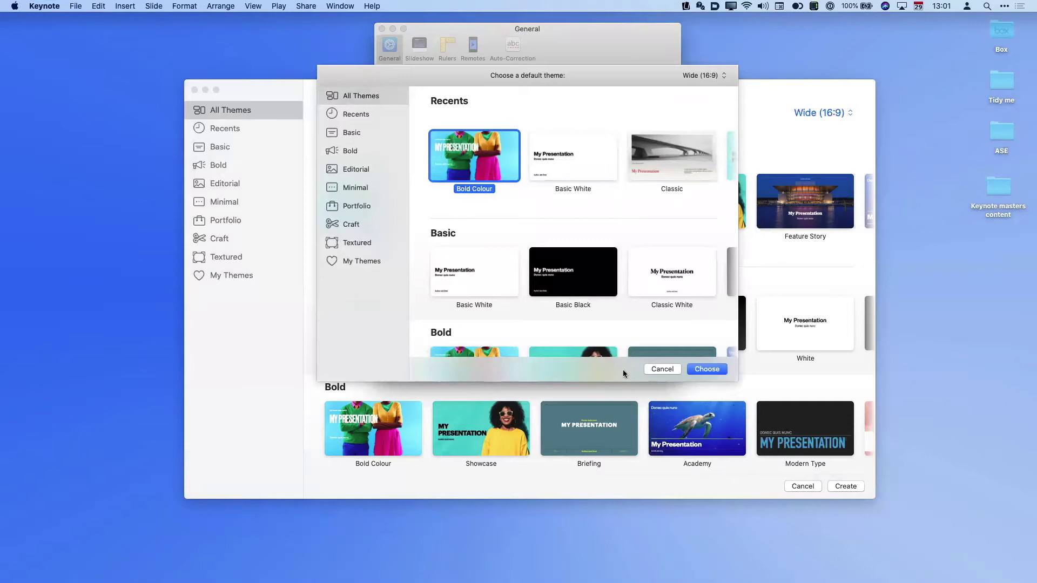
click(658, 368)
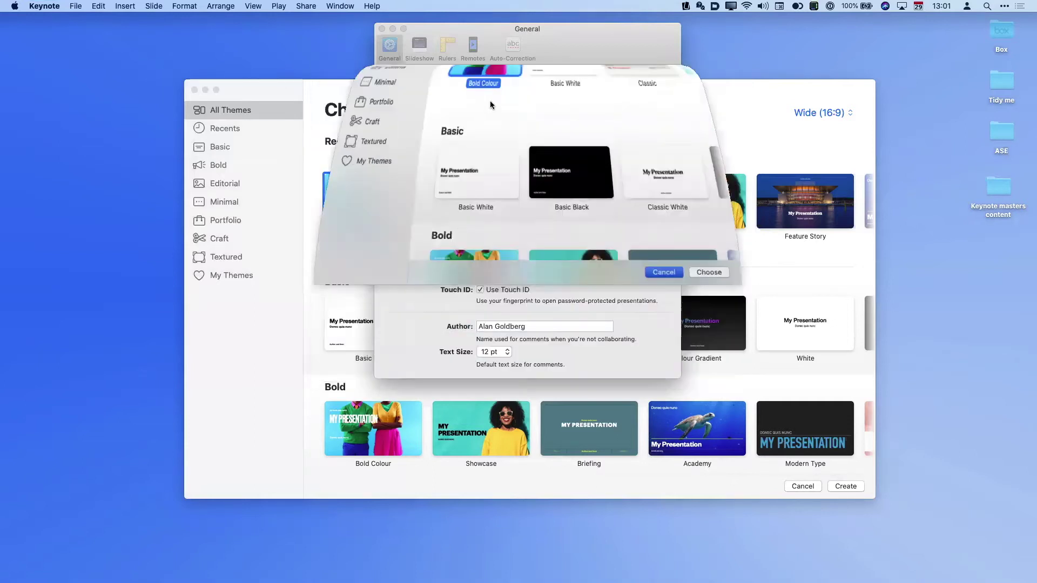
click(481, 79)
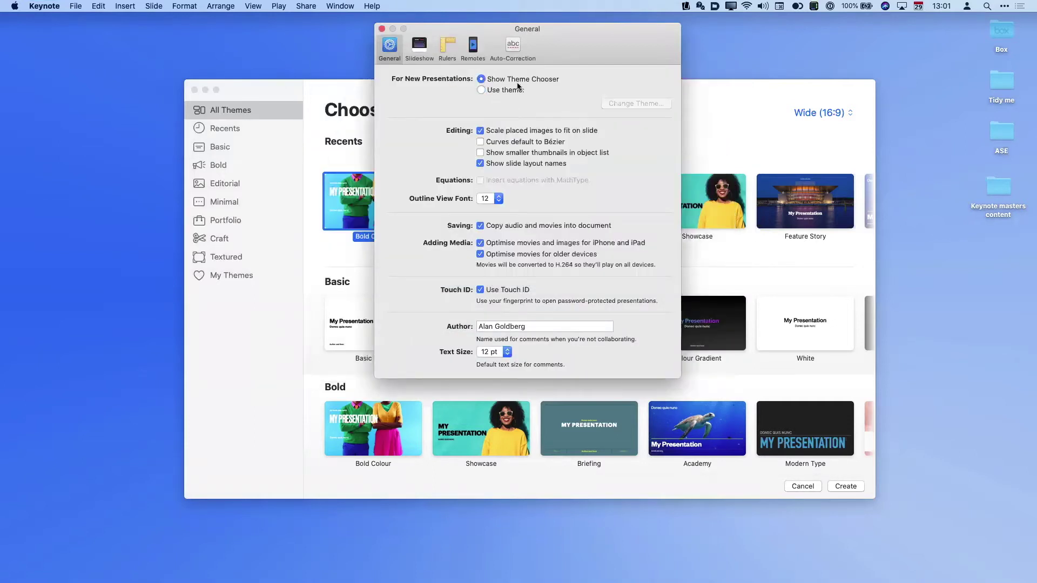
click(381, 29)
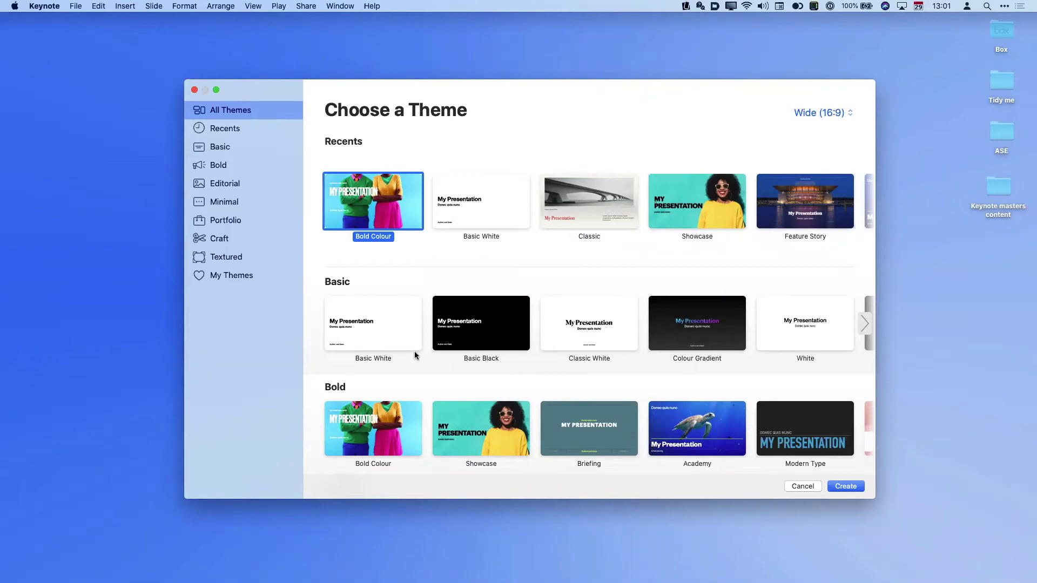
Create a presentation from the Bold Colour theme and view the slide layouts it offers
double_click(396, 204)
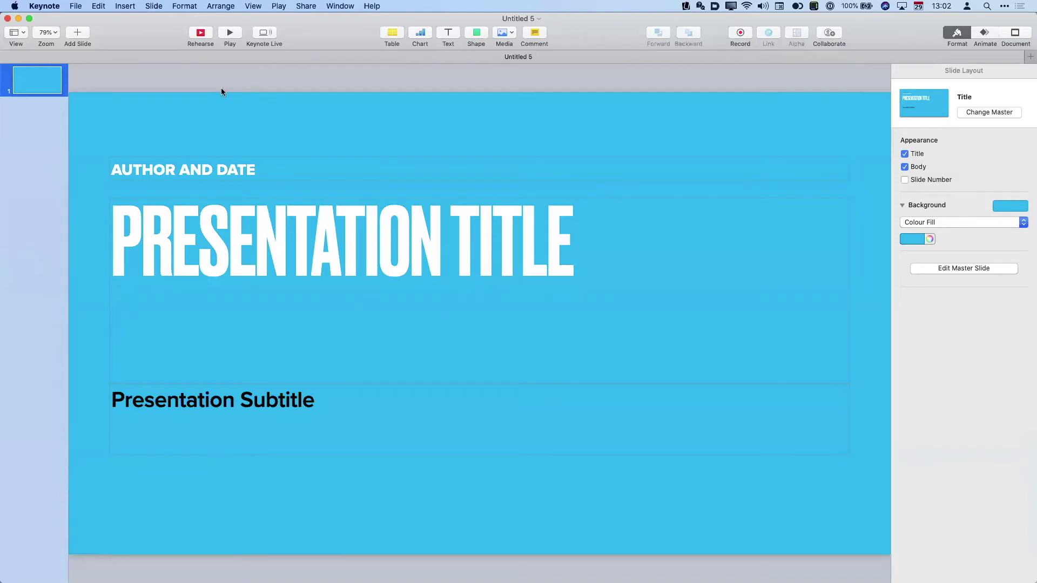
click(85, 34)
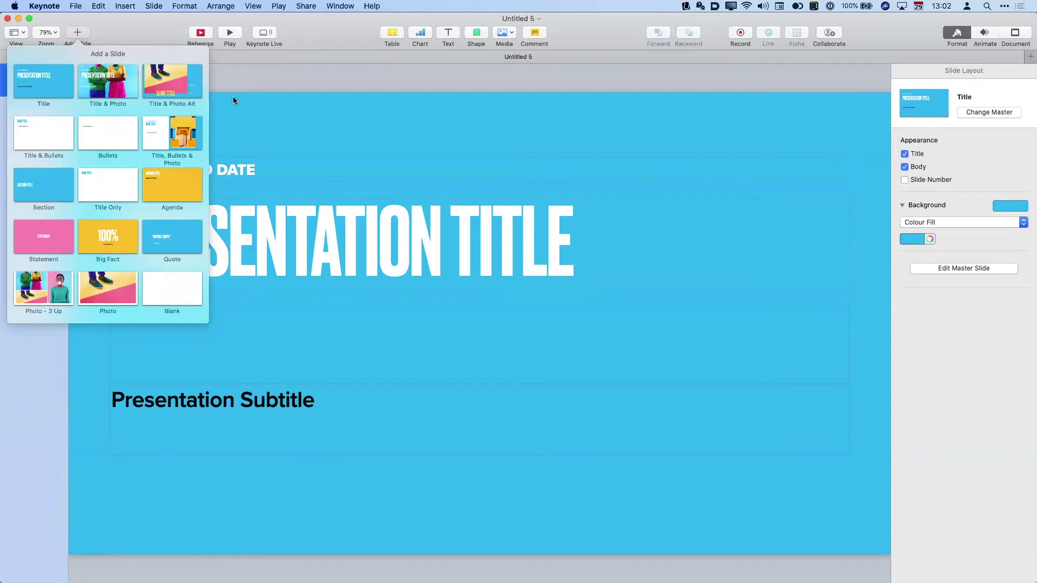
click(245, 68)
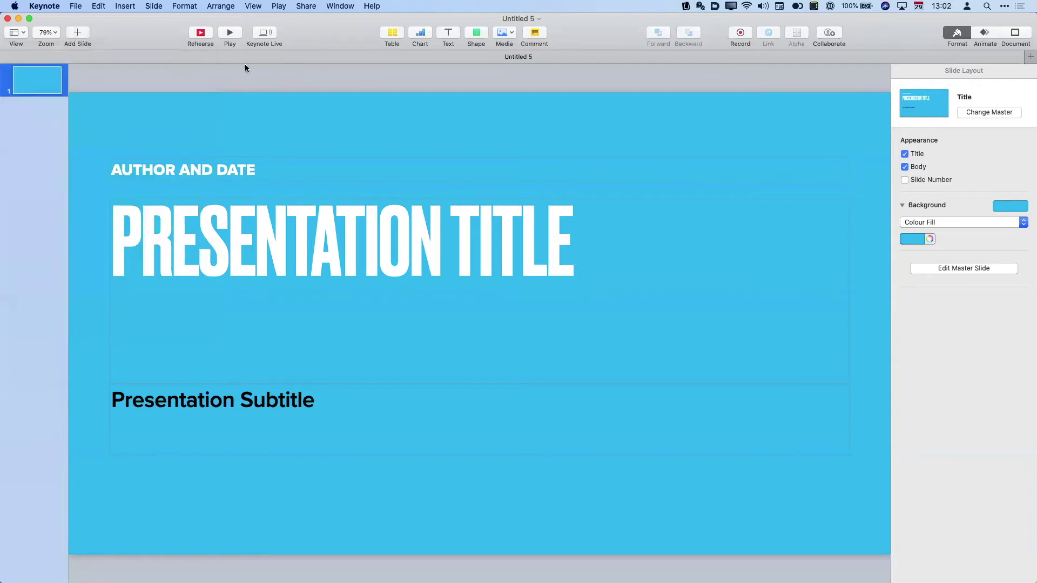
Open the Bold Colour master slides for editing, look through them and display the Title & Photo master
click(18, 31)
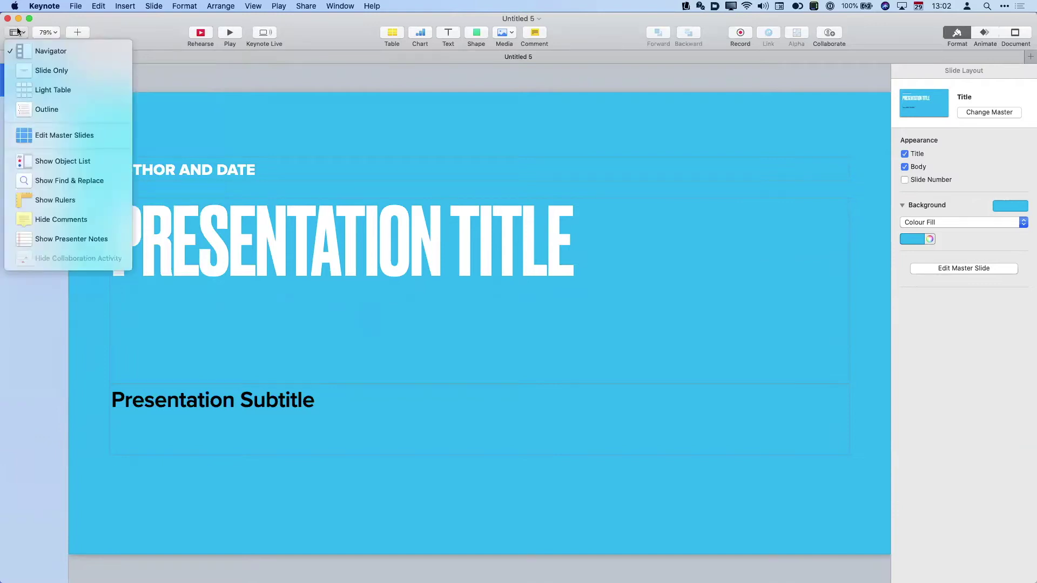
click(28, 141)
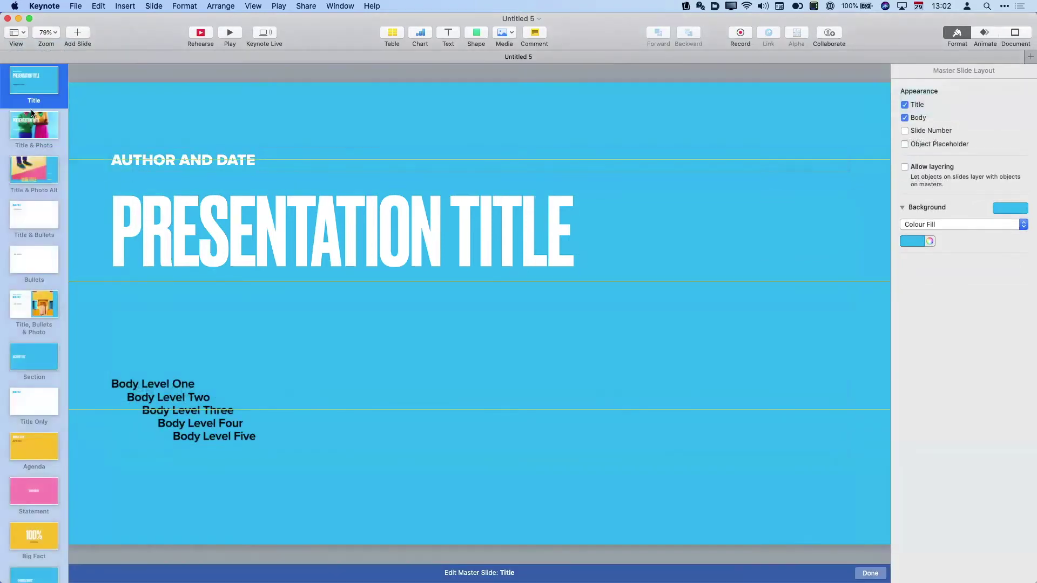
scroll(31, 194, down, 5)
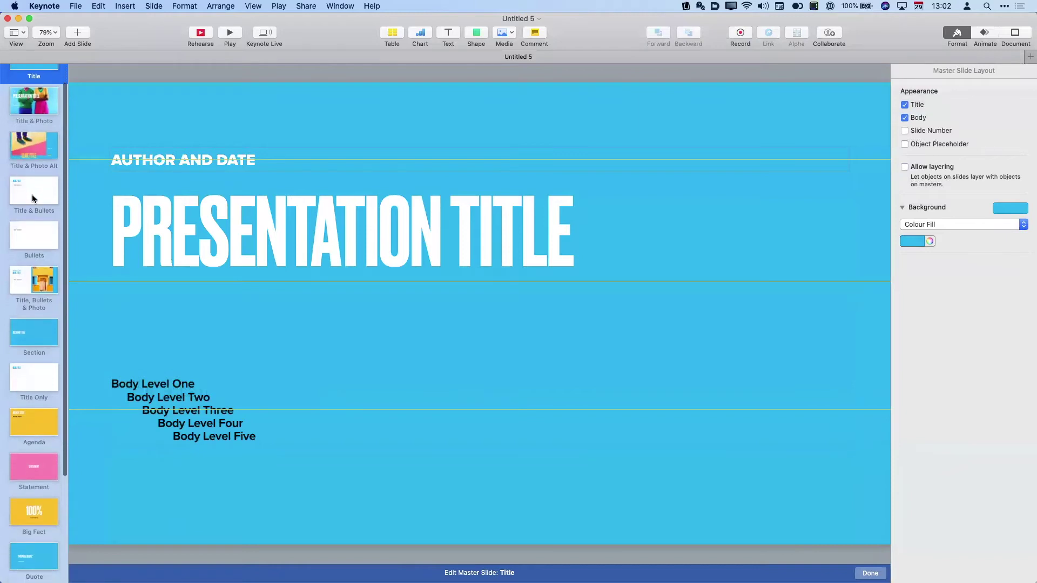
scroll(31, 194, up, 5)
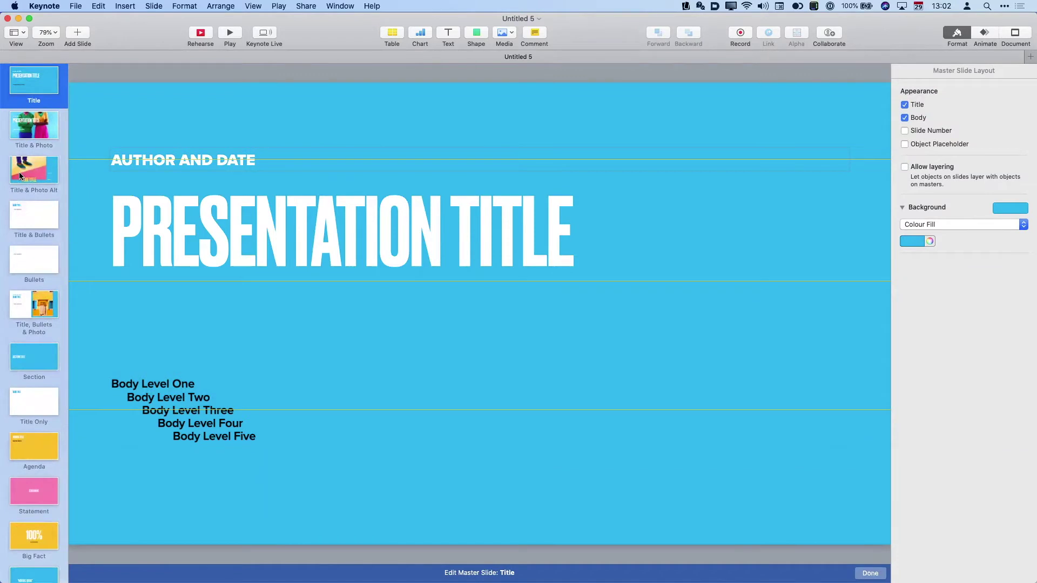
click(22, 133)
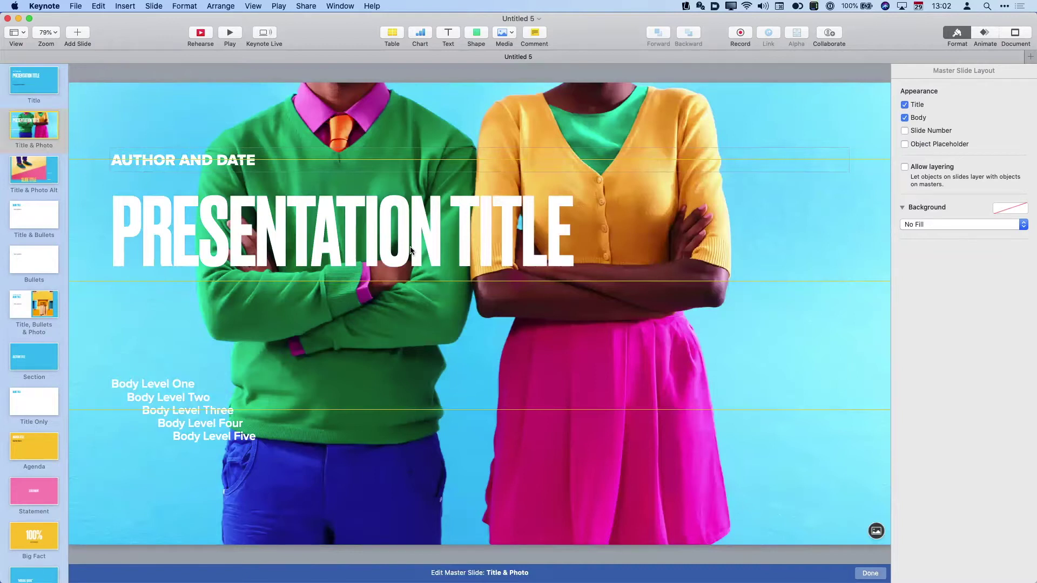
Create a second presentation from the Feature Story theme and view the slide layouts it offers
click(76, 6)
click(81, 29)
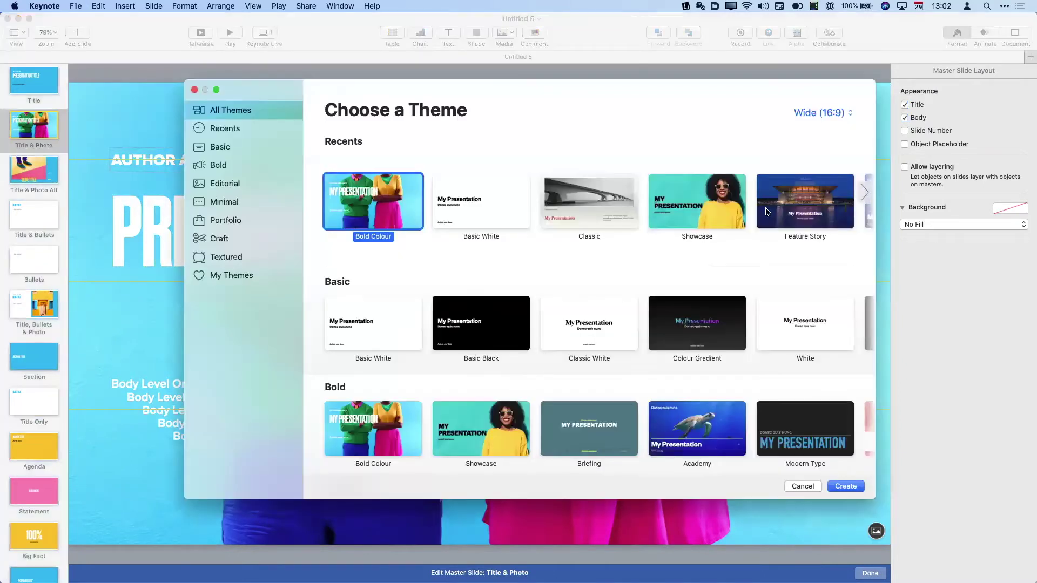
double_click(789, 210)
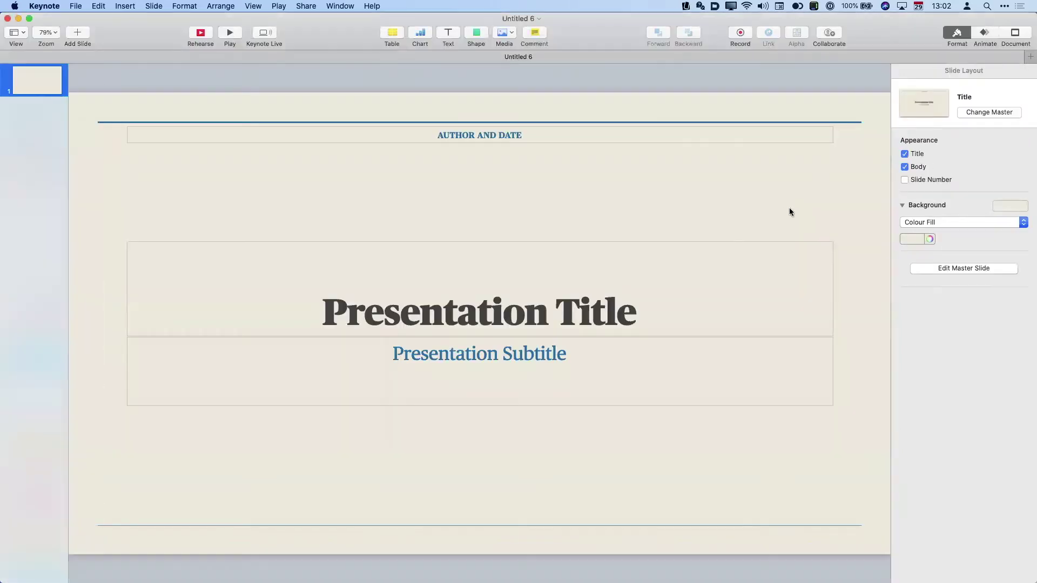
click(78, 33)
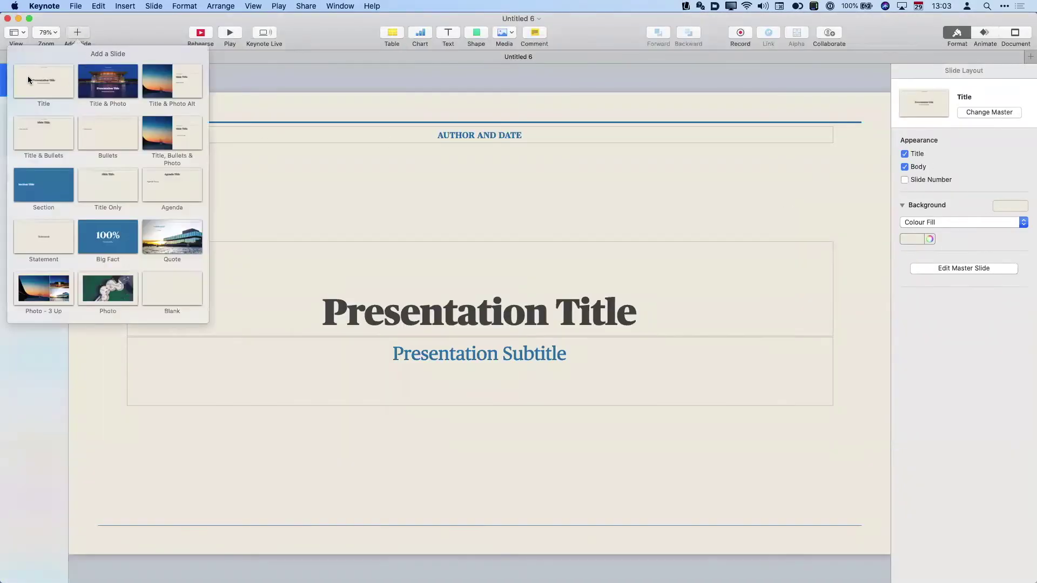
click(150, 32)
Look through the master slides of the Feature Story presentation and return to its normal slides
click(17, 35)
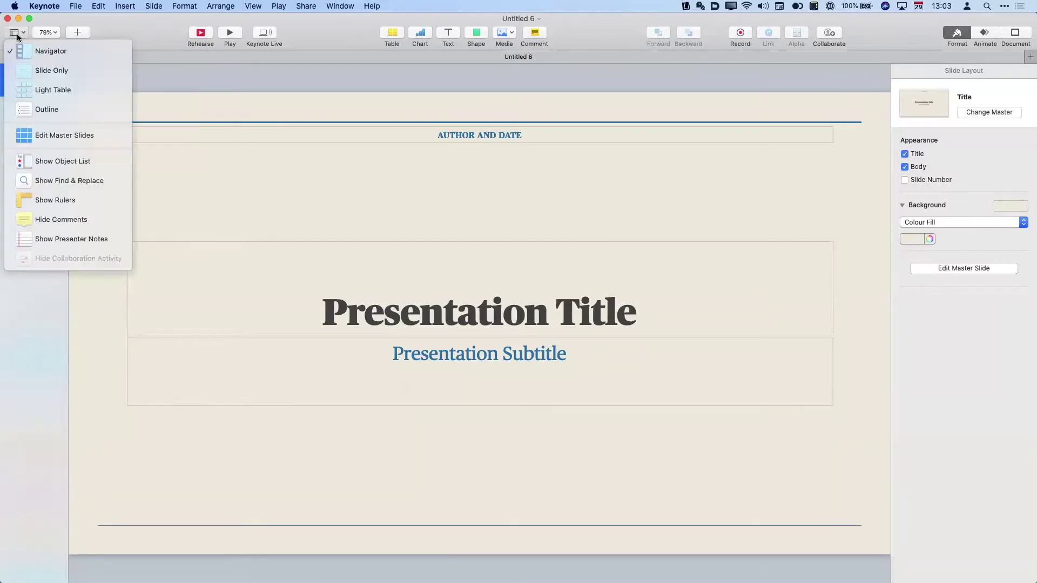
click(18, 128)
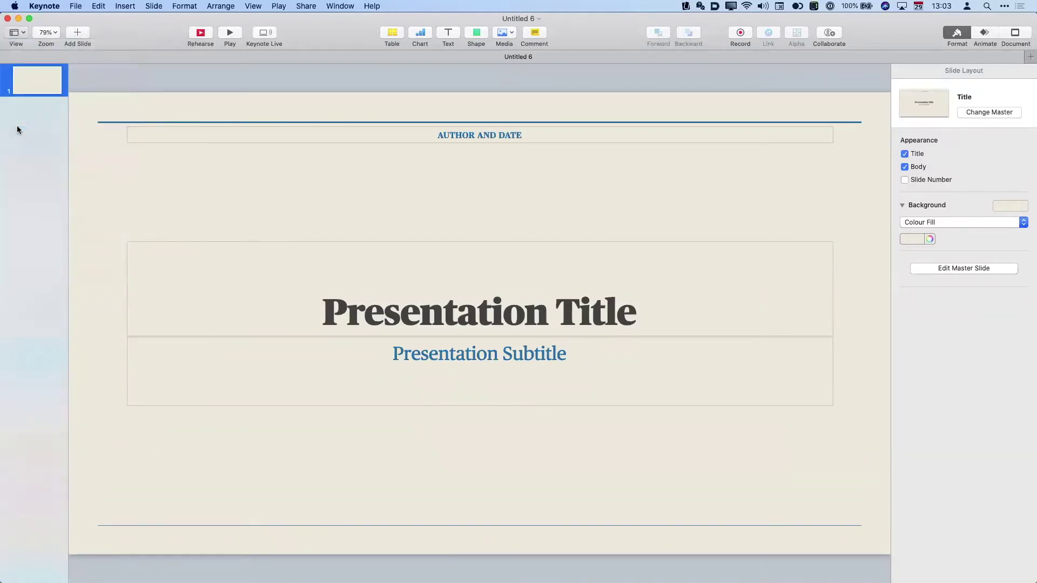
scroll(28, 203, down, 5)
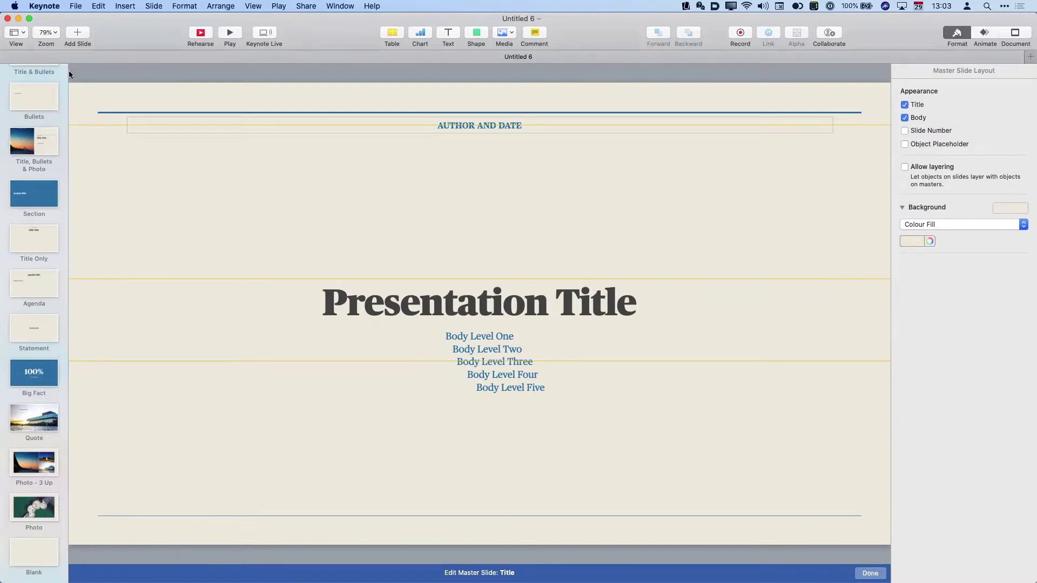
click(16, 32)
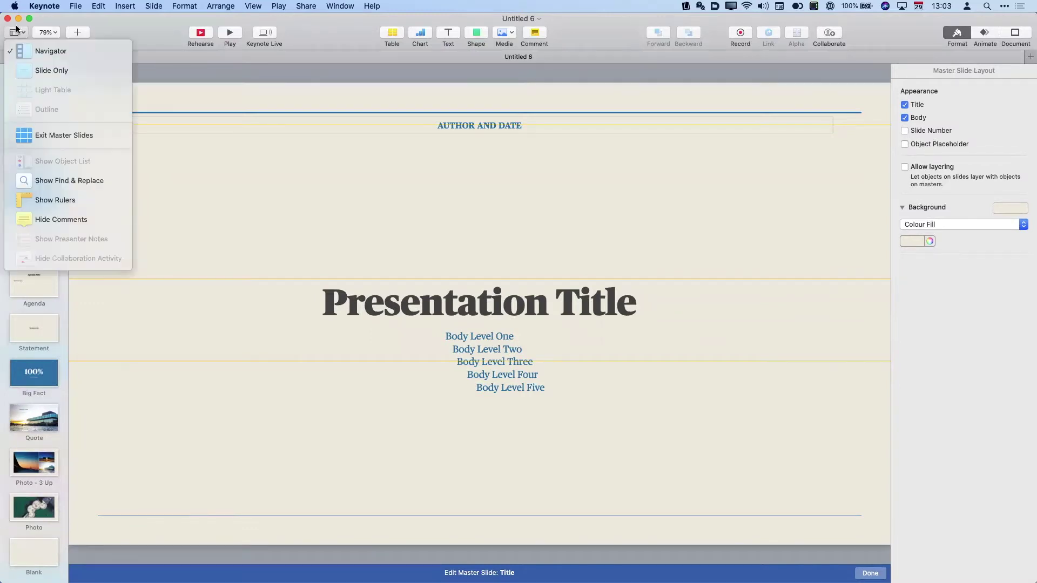
click(29, 135)
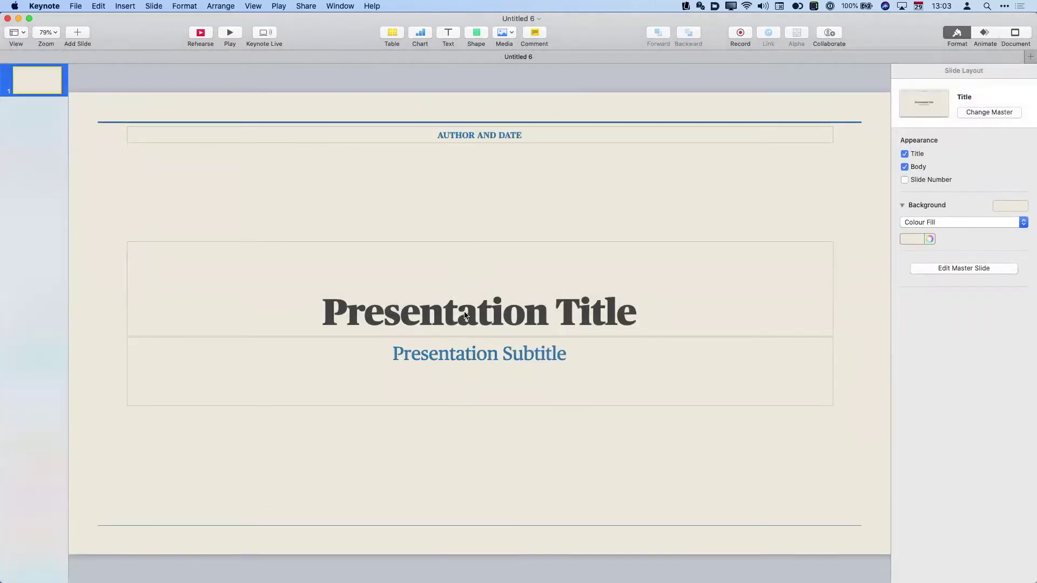
Examine the paragraph styles available for the presentation title in the Feature Story theme
click(465, 314)
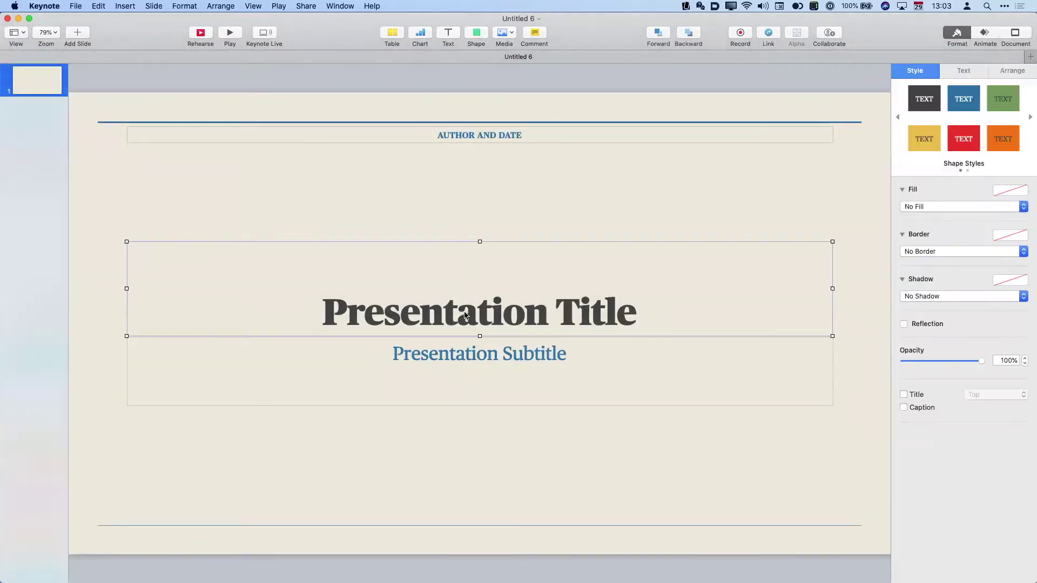
click(965, 72)
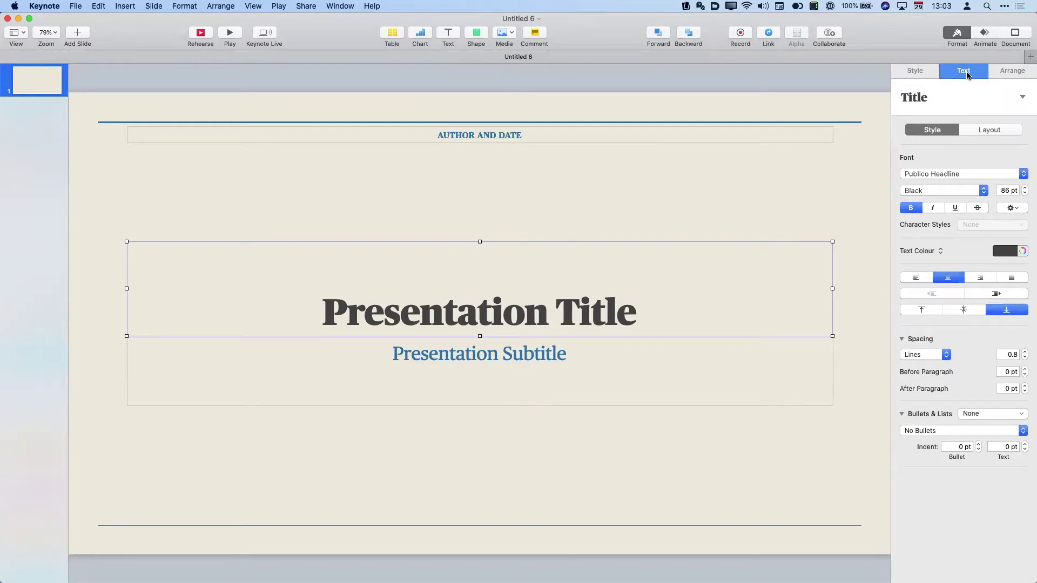
click(1022, 98)
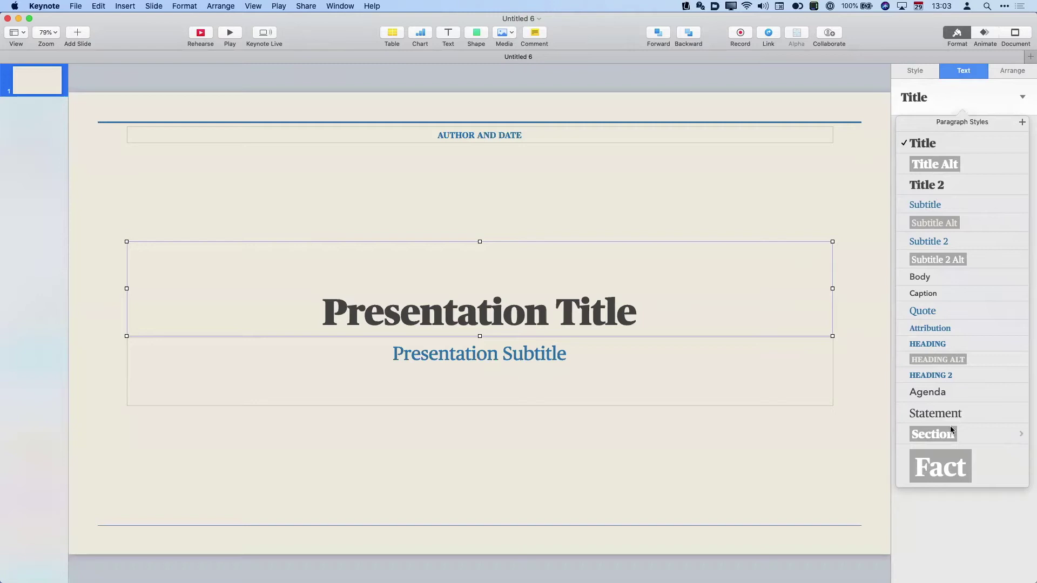
click(785, 94)
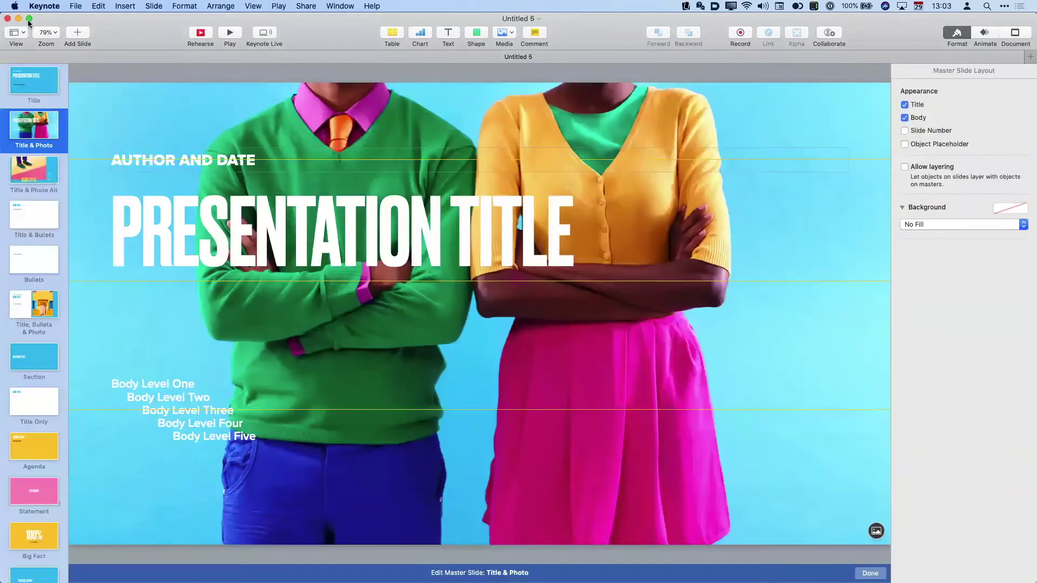
Exit the master slides of the Bold Colour presentation and examine the paragraph styles available for its title
click(17, 32)
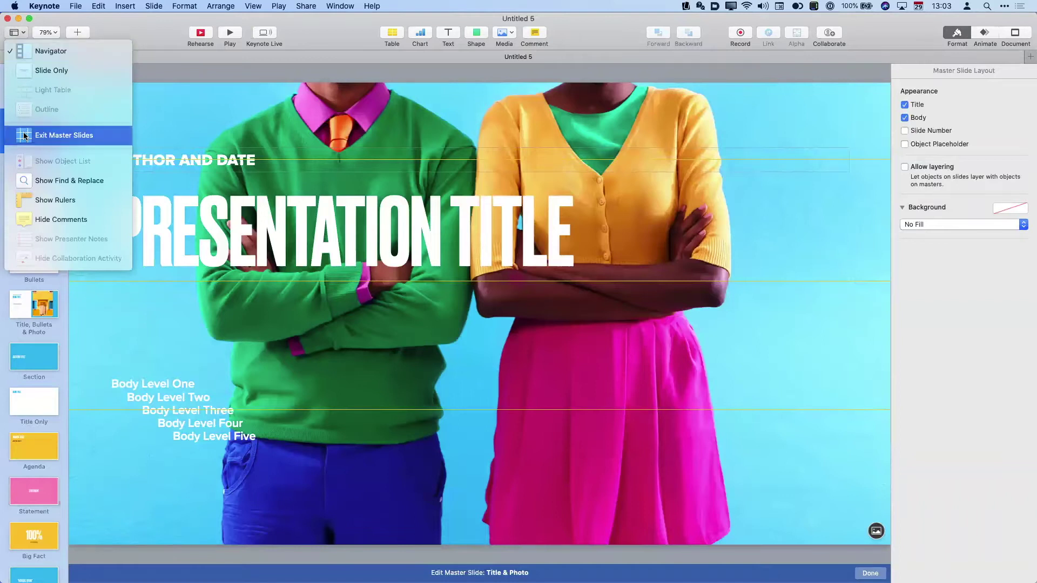
click(24, 135)
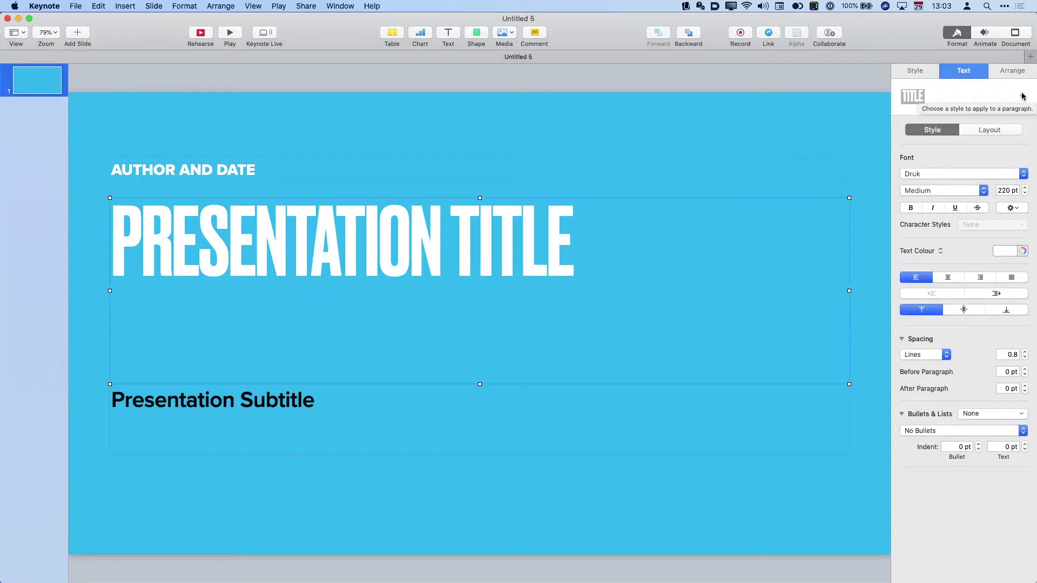
click(983, 95)
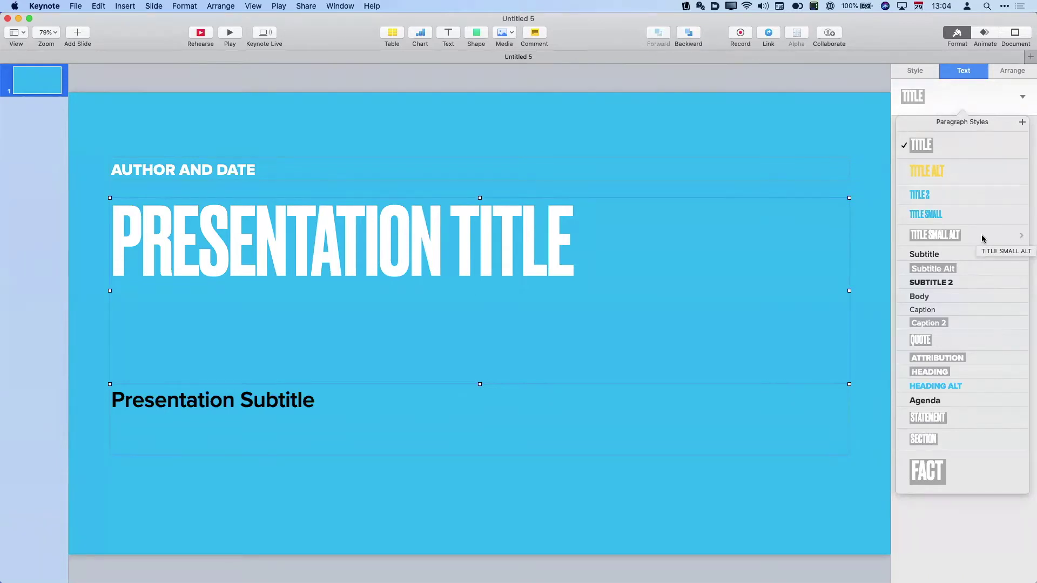
click(14, 134)
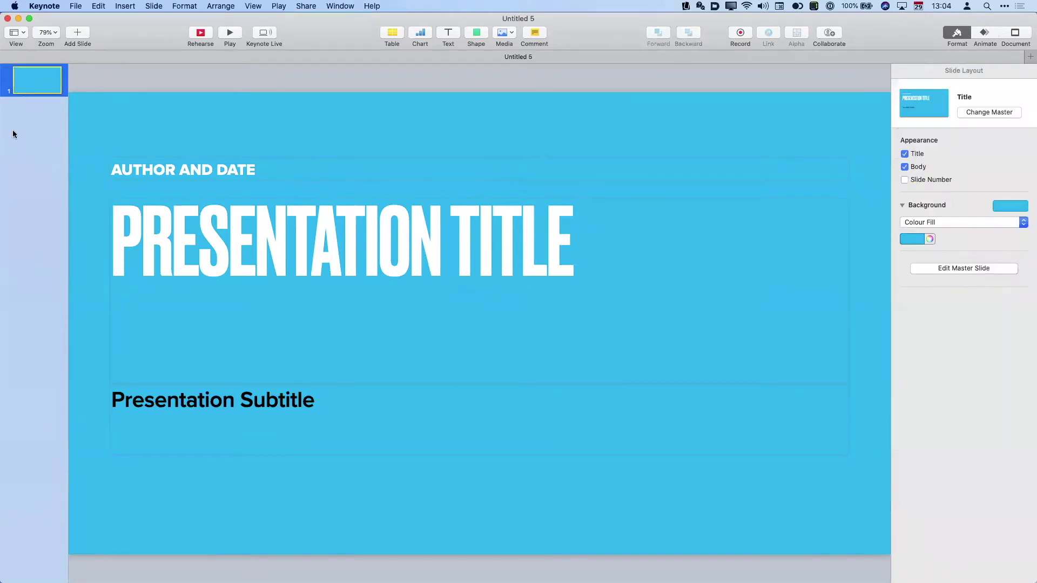
Switch the Bold Colour presentation between master slides and normal slides, finishing with the Title master open for editing
click(25, 32)
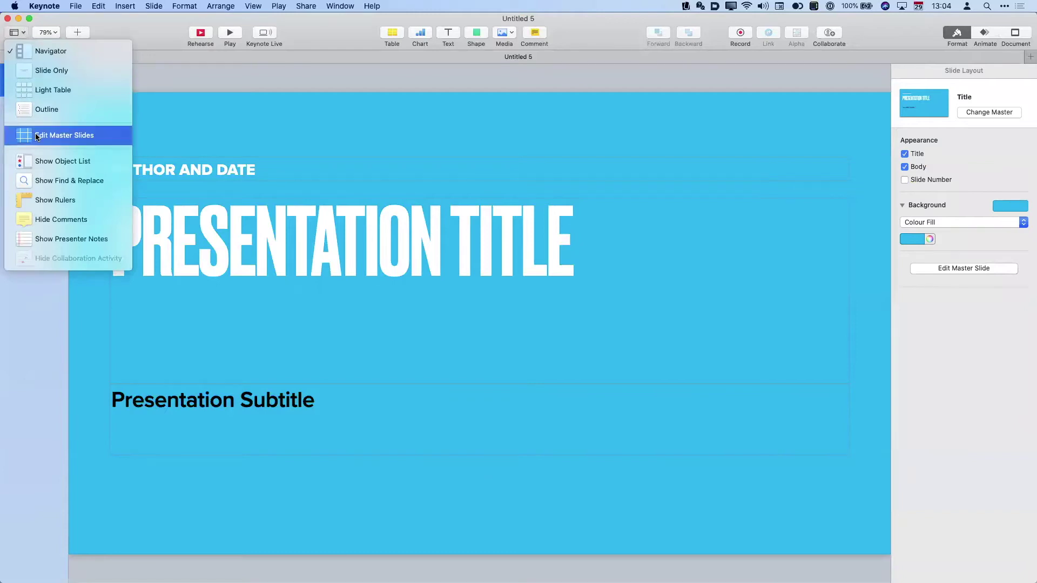
click(37, 136)
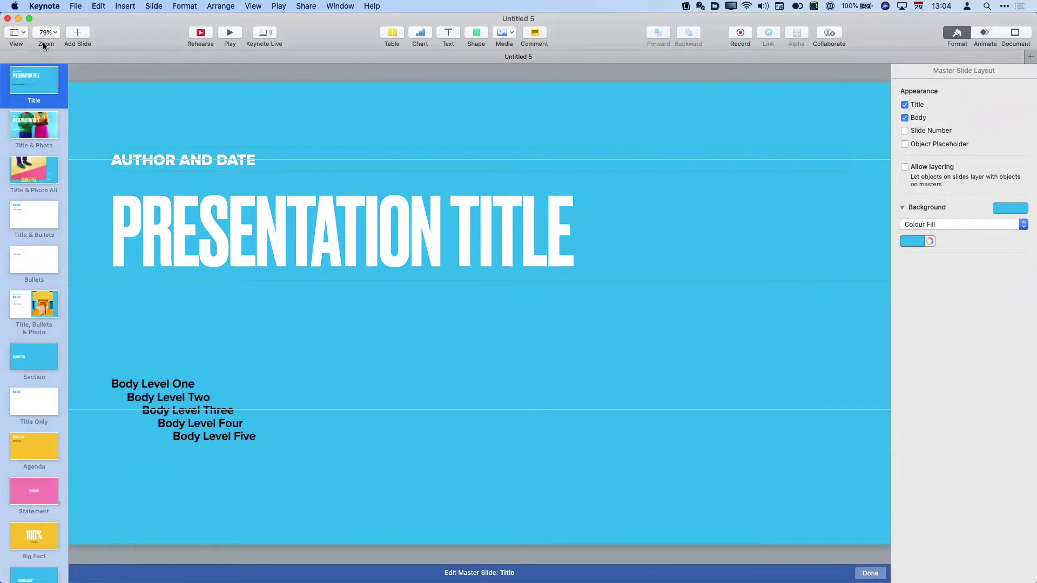
click(24, 34)
click(48, 134)
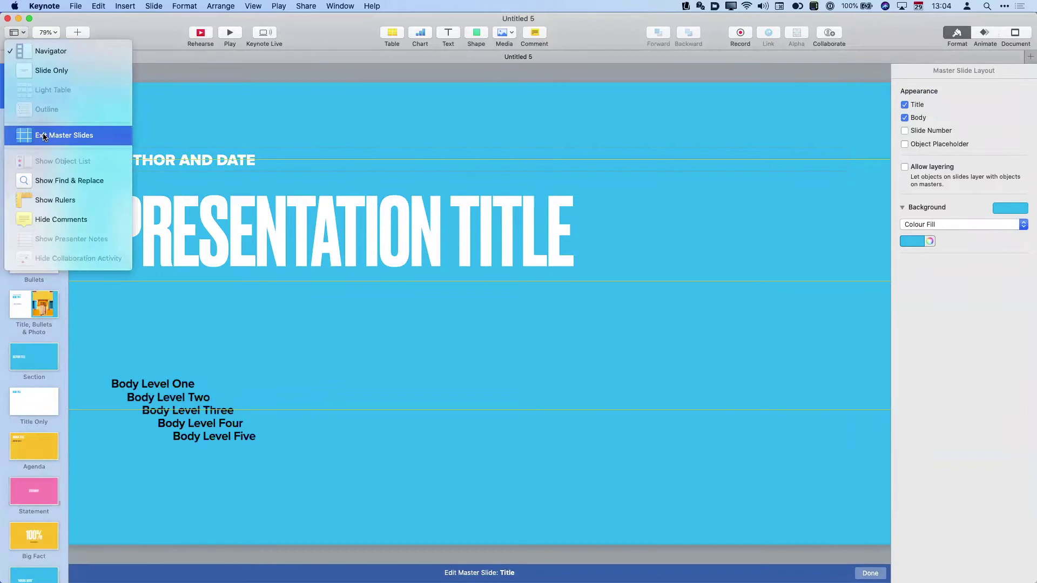
key(Escape)
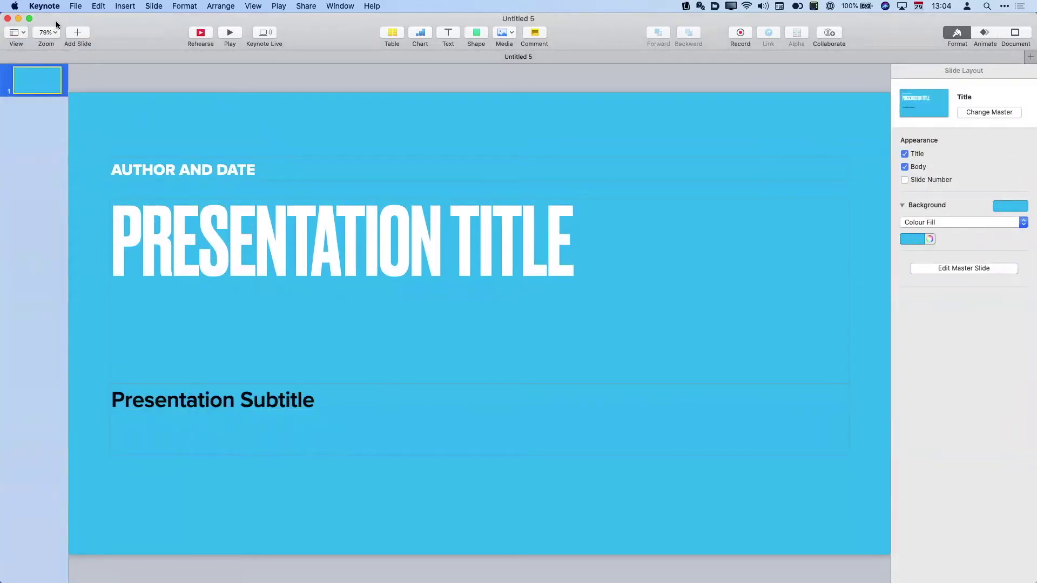
click(20, 33)
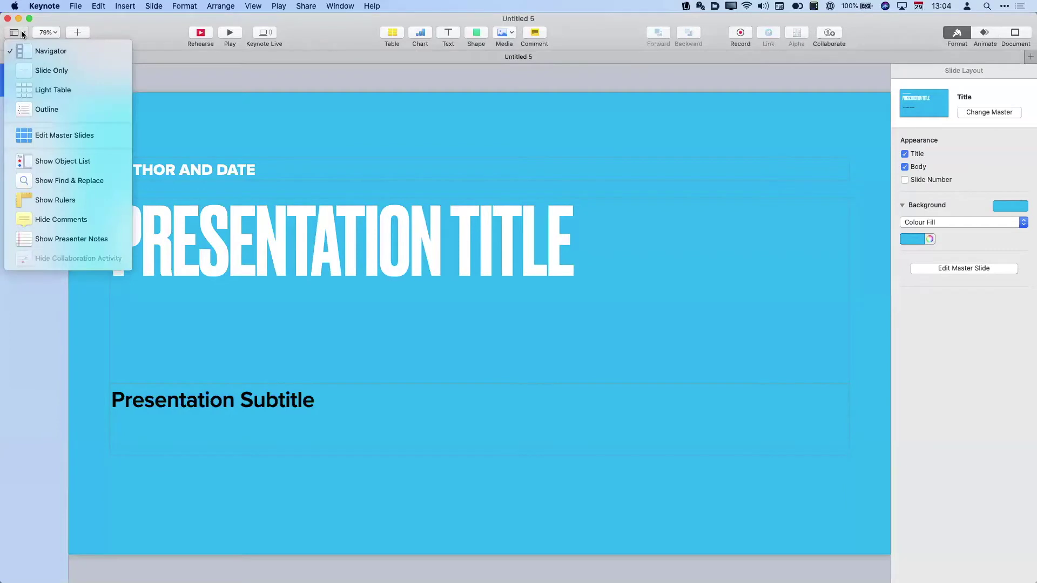
click(47, 135)
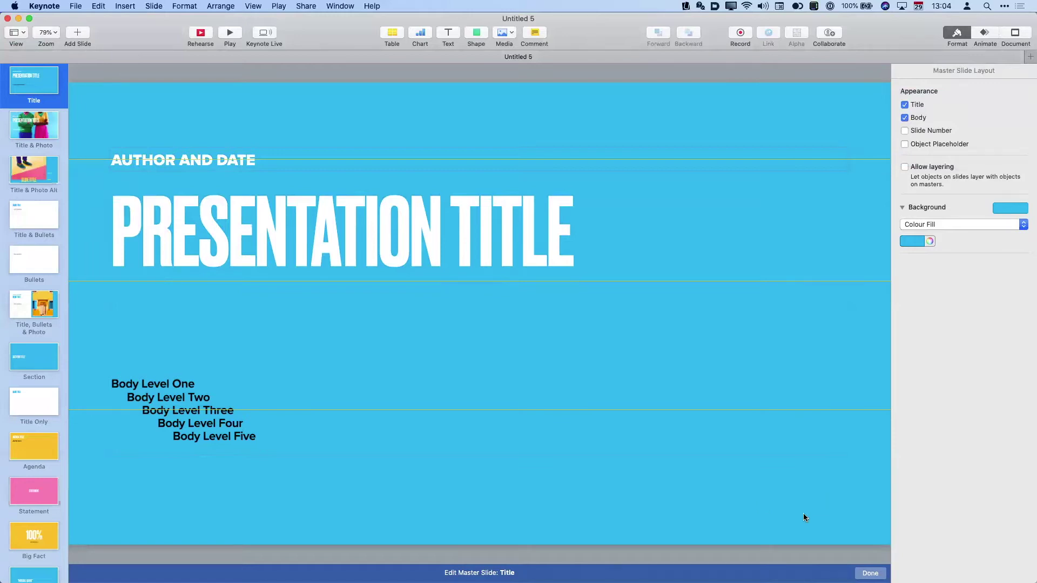
Turn on the slide number for the Title master and select the body text on the Title & Bullets master
click(905, 131)
click(48, 215)
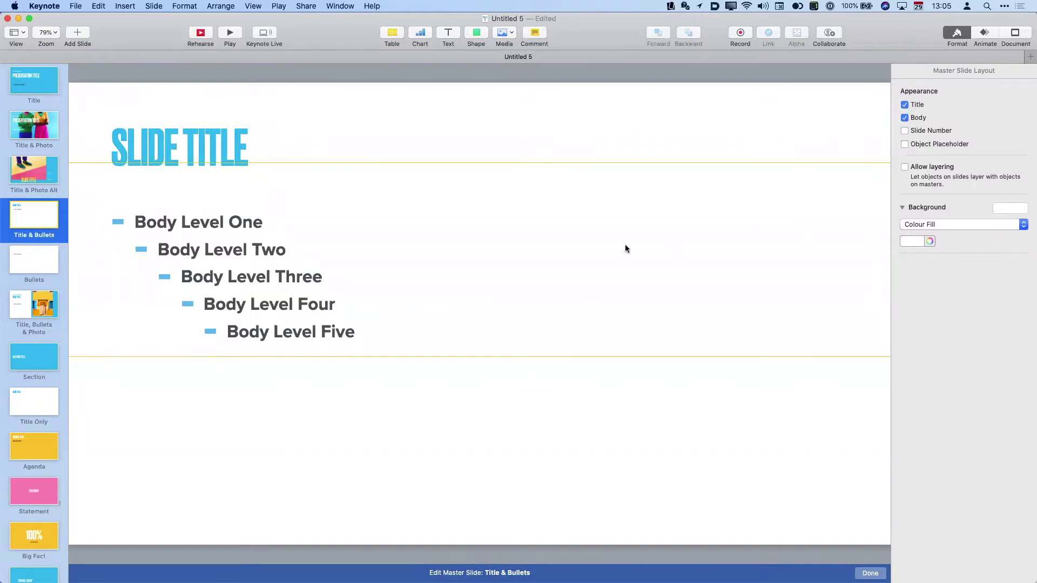
click(226, 230)
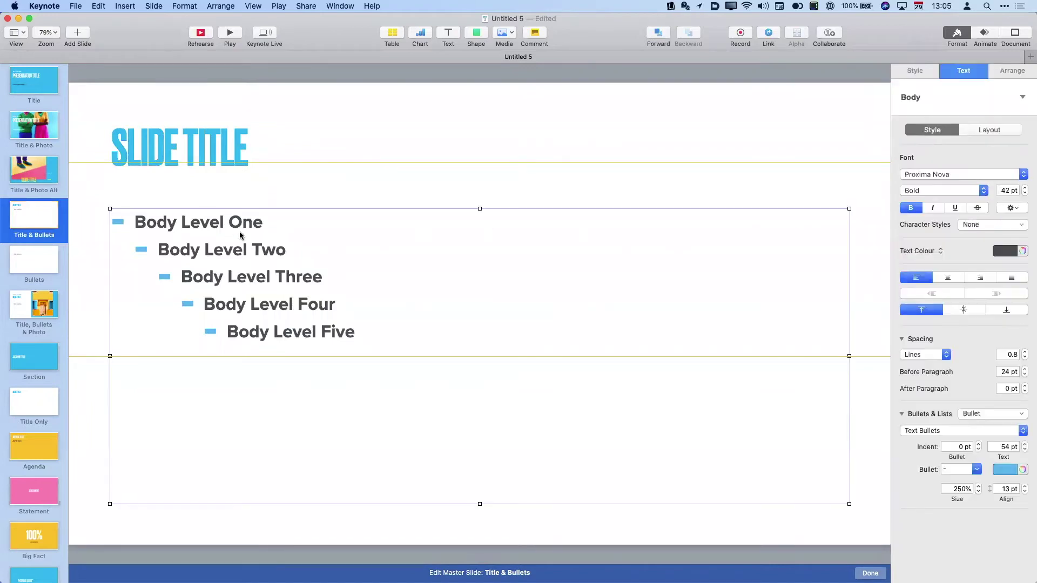
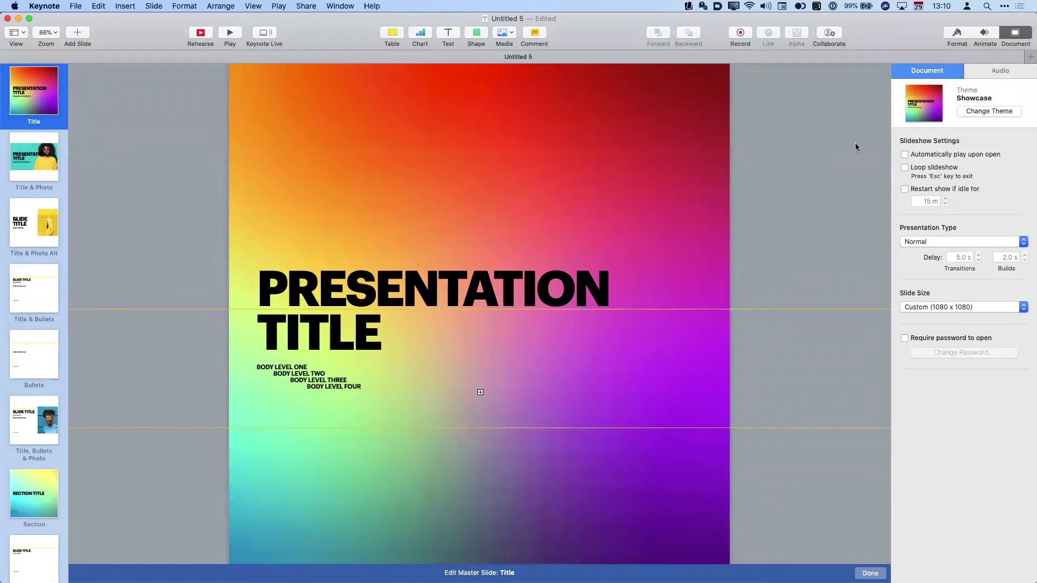
Change the presentation's theme to Feature Story in the Wide (16:9) format, keeping style changes
click(974, 110)
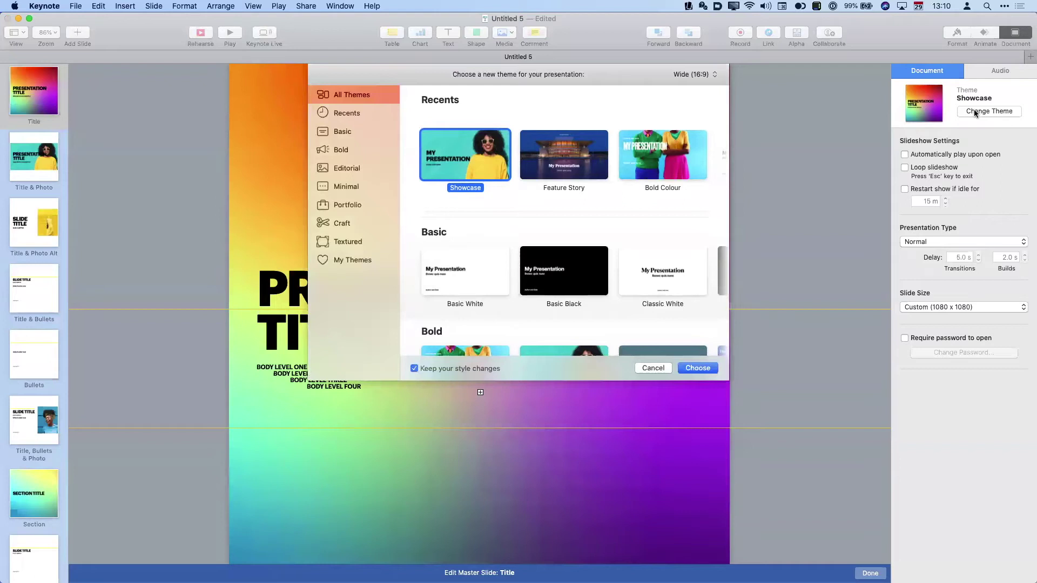
click(578, 169)
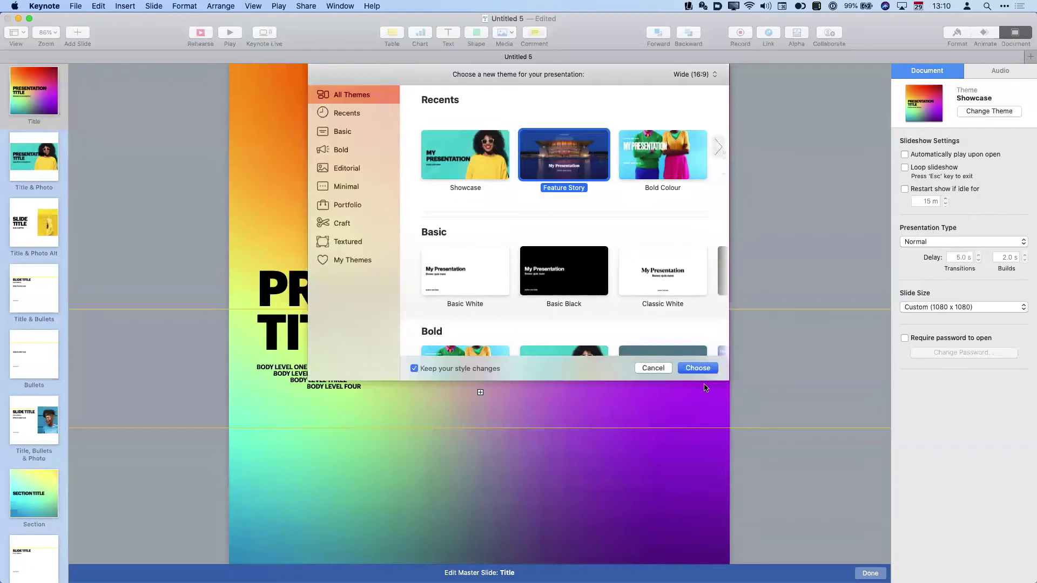
click(696, 368)
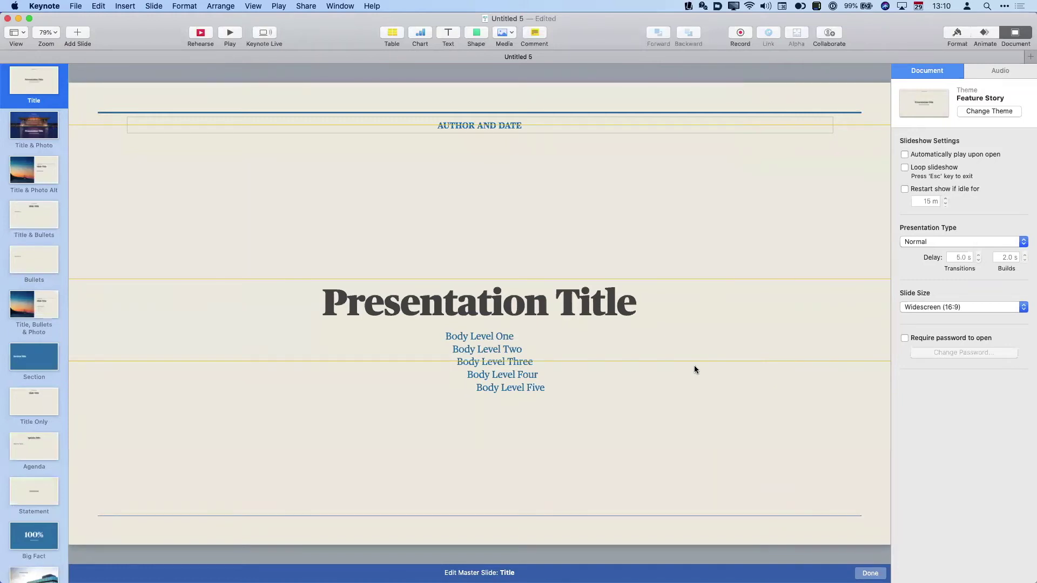
Switch the presentation's theme to Showcase in the Wide (16:9) format, keeping style changes
click(988, 111)
click(572, 151)
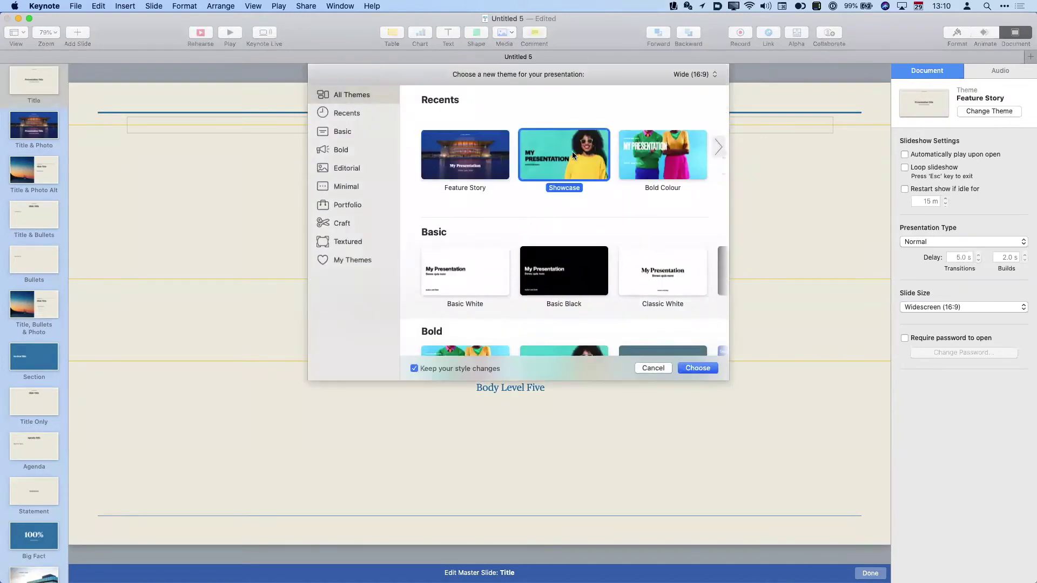
click(696, 368)
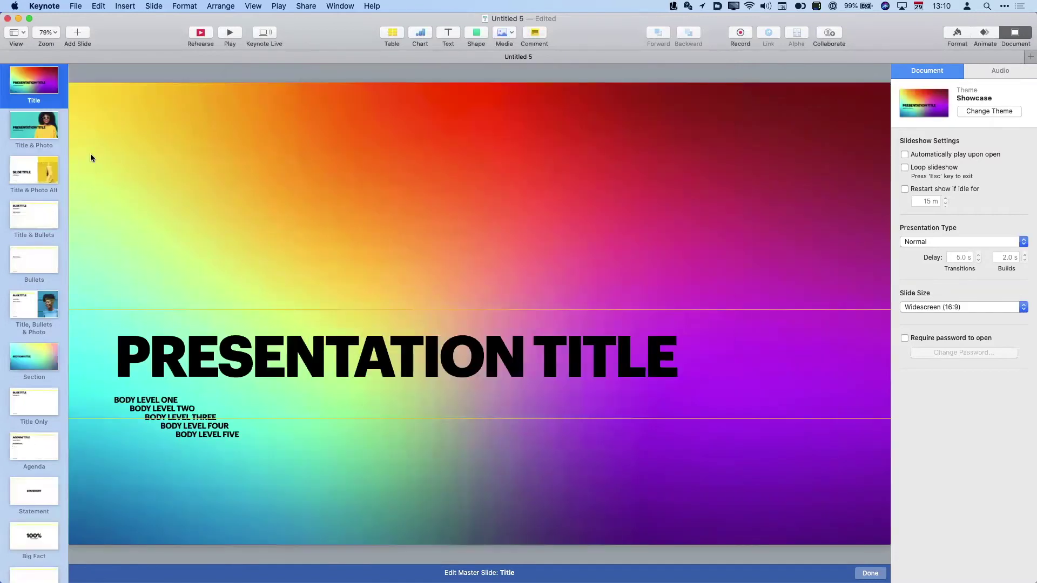
Leave the master slides for the normal slide view and reopen the masters for editing
click(20, 34)
click(39, 139)
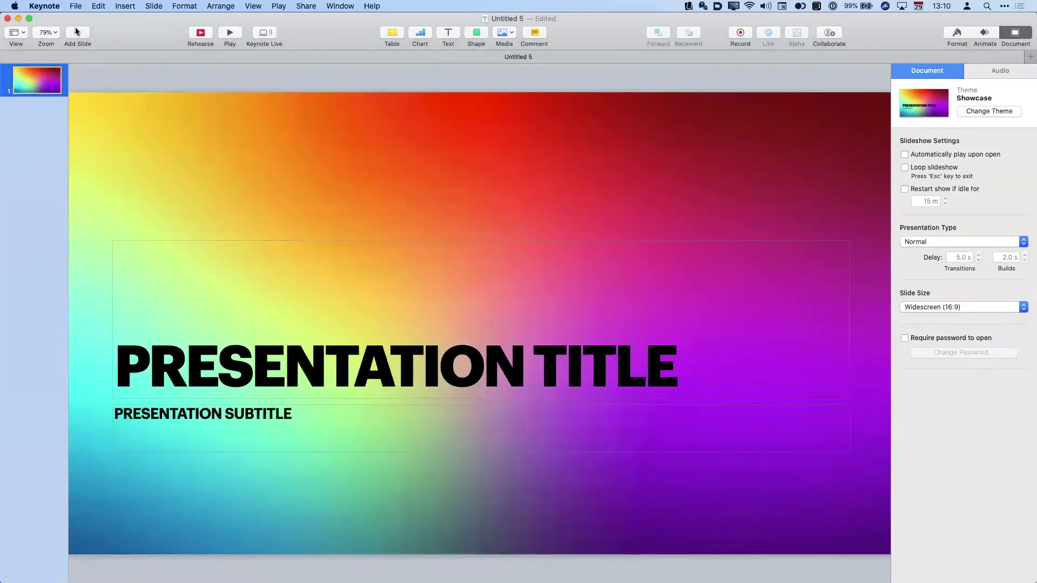
click(19, 34)
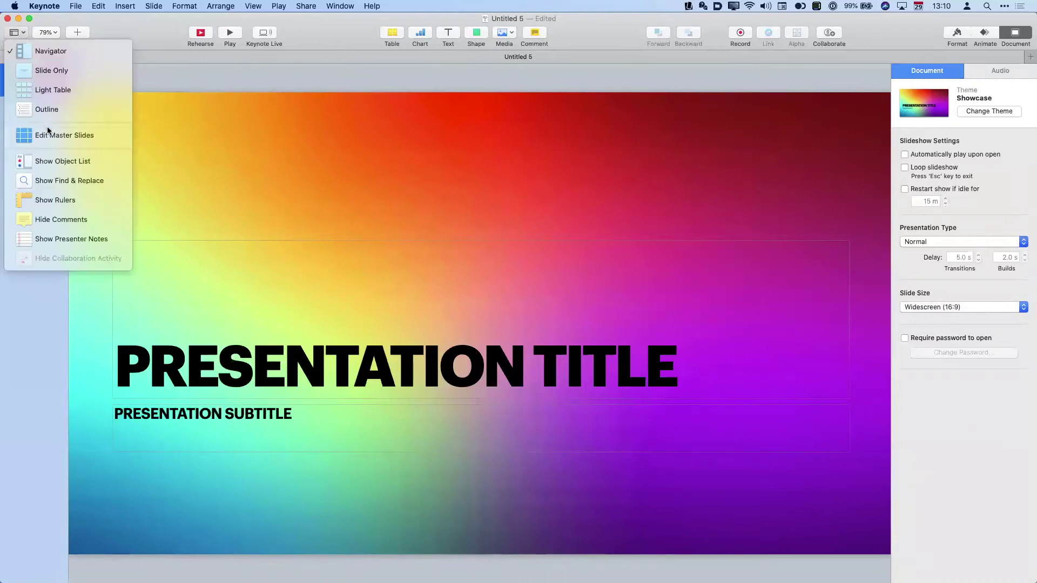
click(49, 137)
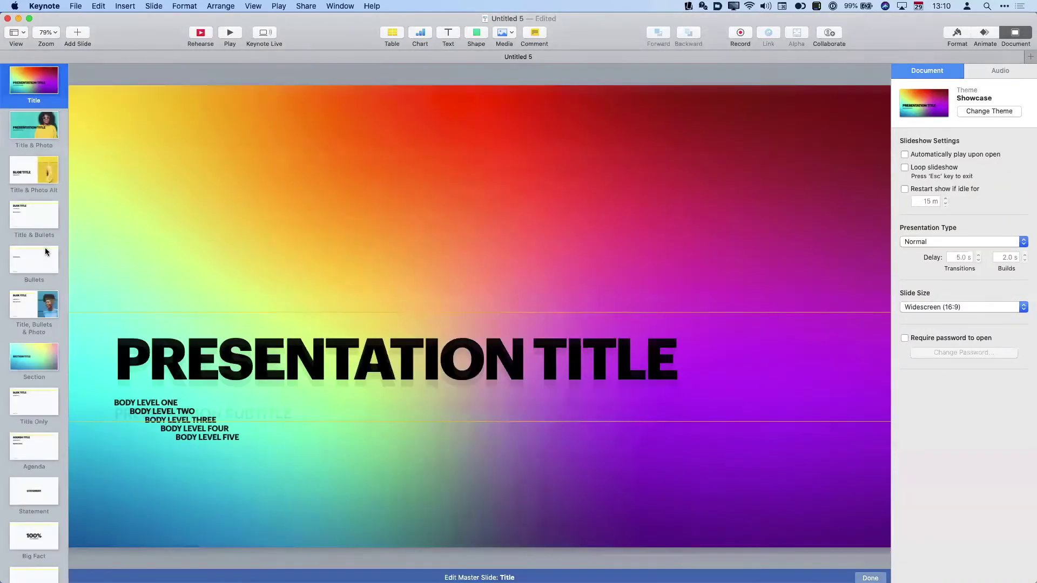
Narrow the body text placeholder on the Bullets master to about half the slide's width, keeping its left edge in place
click(43, 256)
click(283, 281)
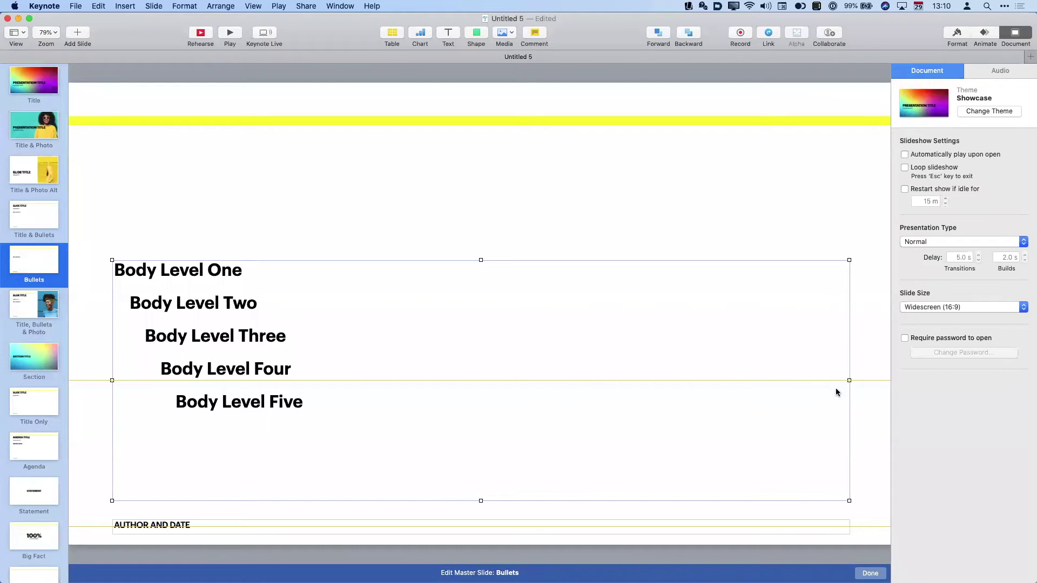
drag(851, 380, 528, 407)
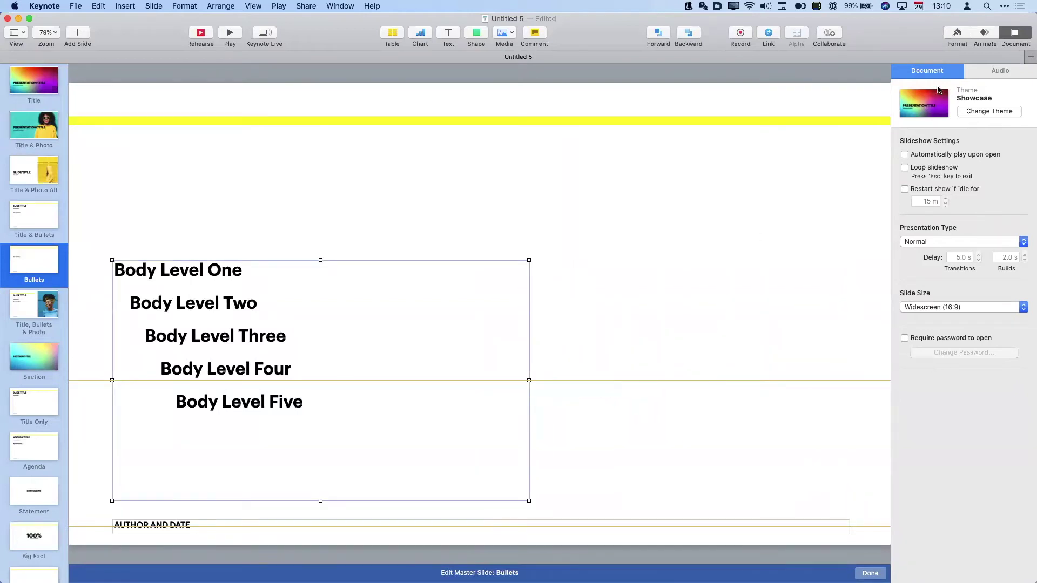
Add an object placeholder beside the body text on the Bullets master and exit the master slides
click(957, 34)
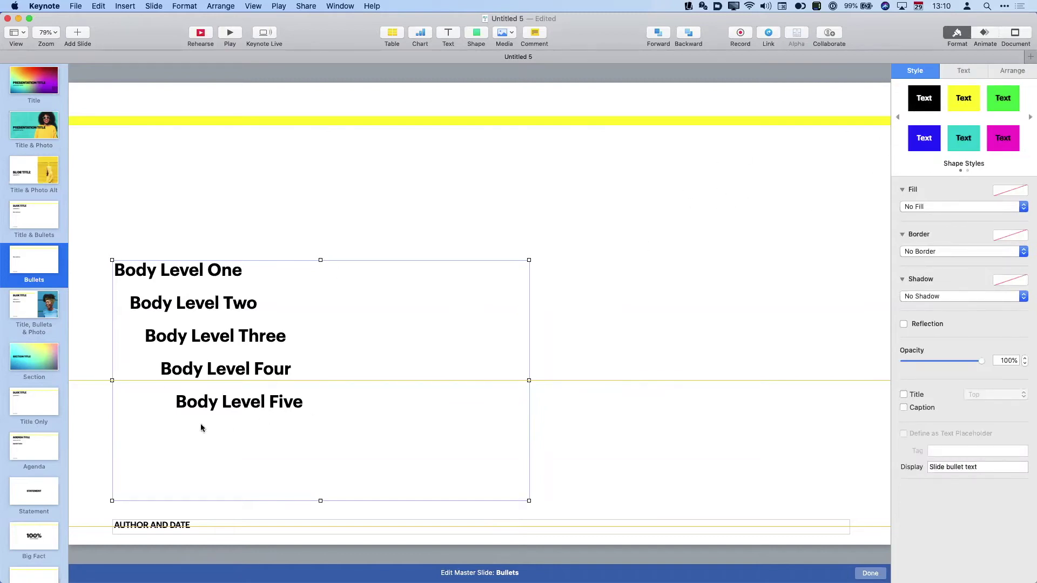
click(720, 258)
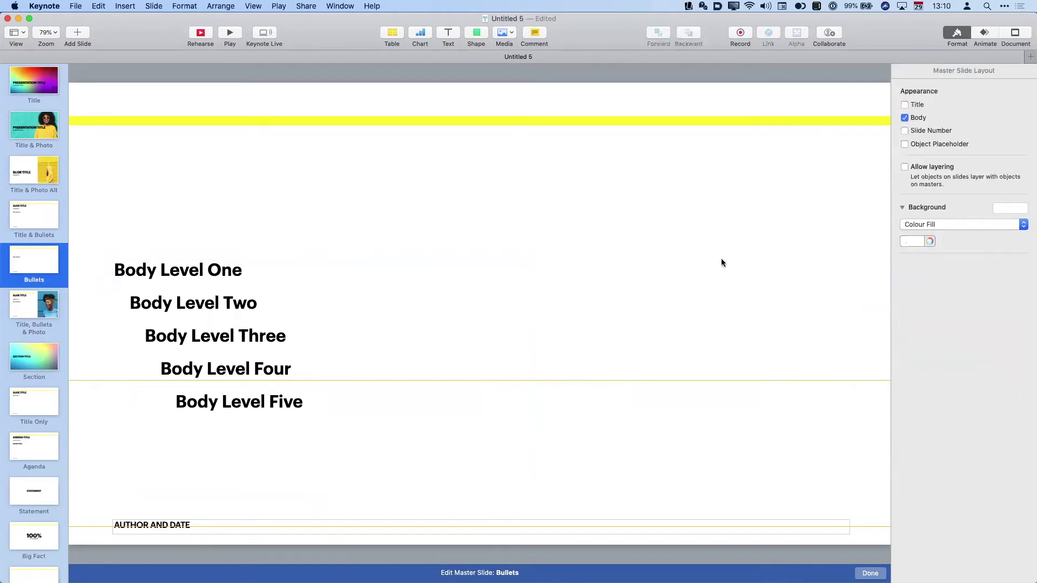
click(904, 144)
mouse_move(675, 306)
mouse_down()
mouse_move(676, 295)
mouse_move(675, 311)
mouse_up()
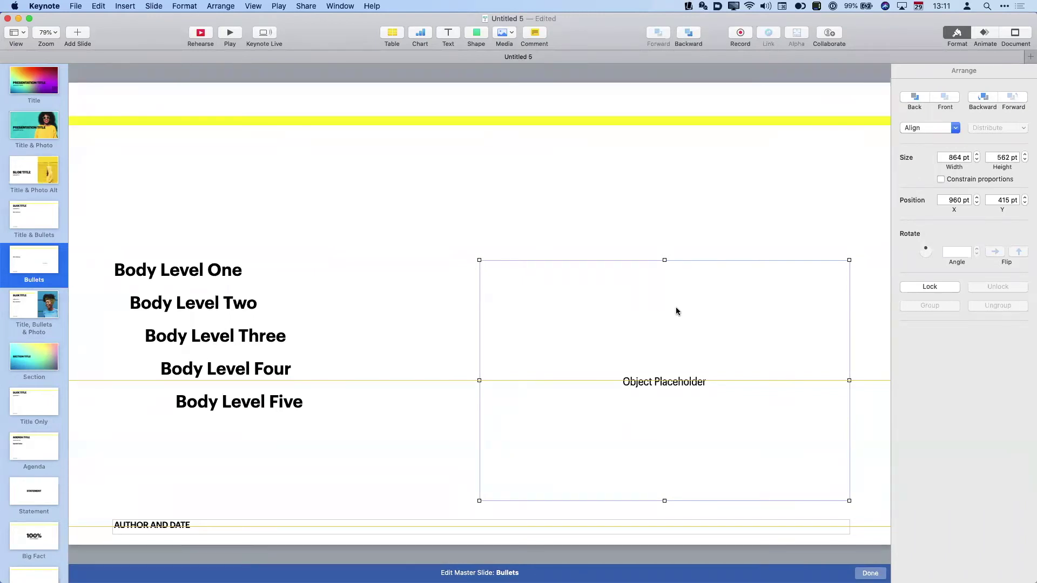
click(24, 33)
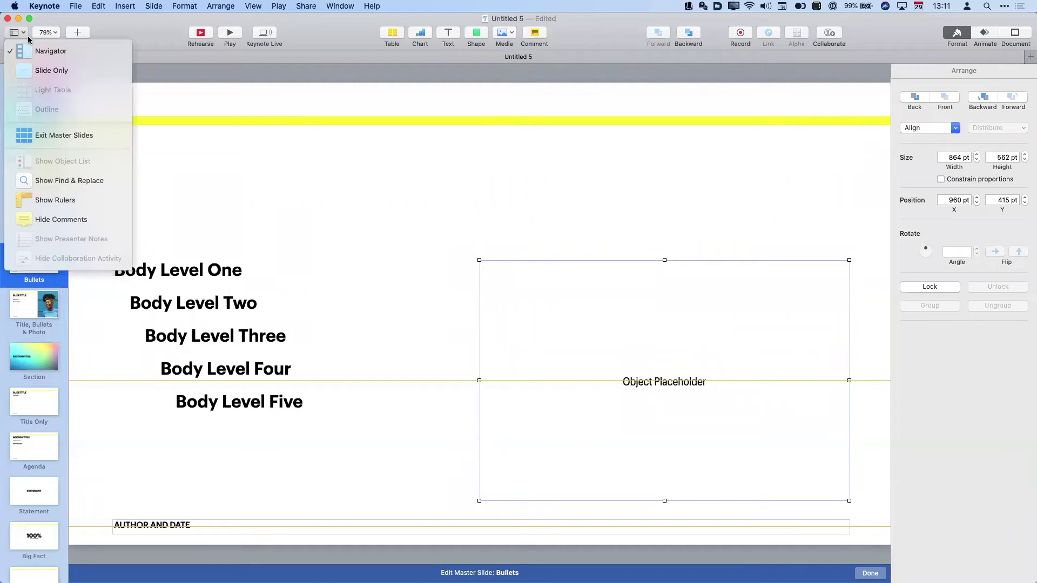
click(35, 135)
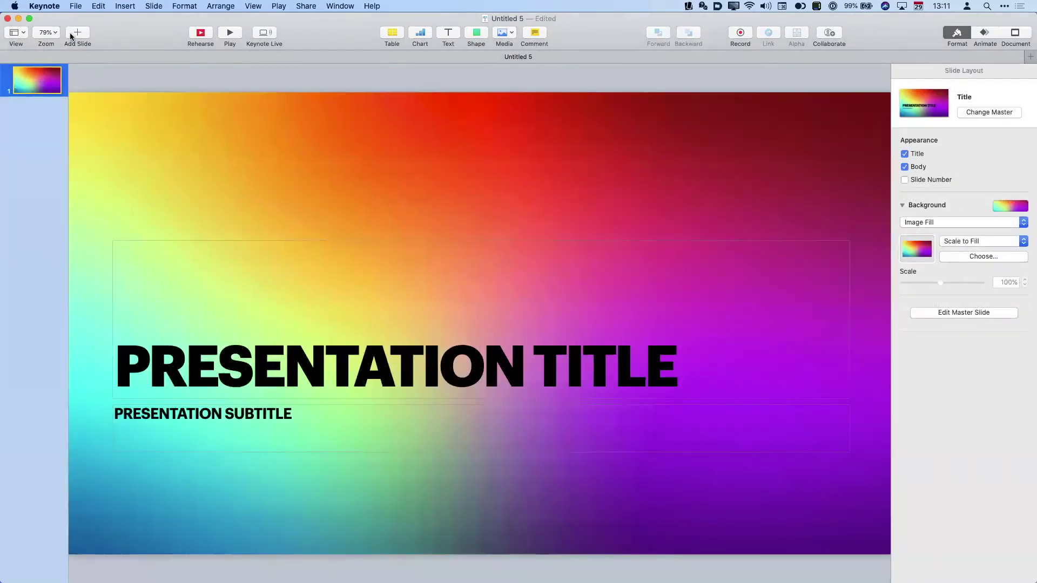
Add a Title & Bullets slide and a Bullets slide after the title slide
click(74, 34)
click(34, 140)
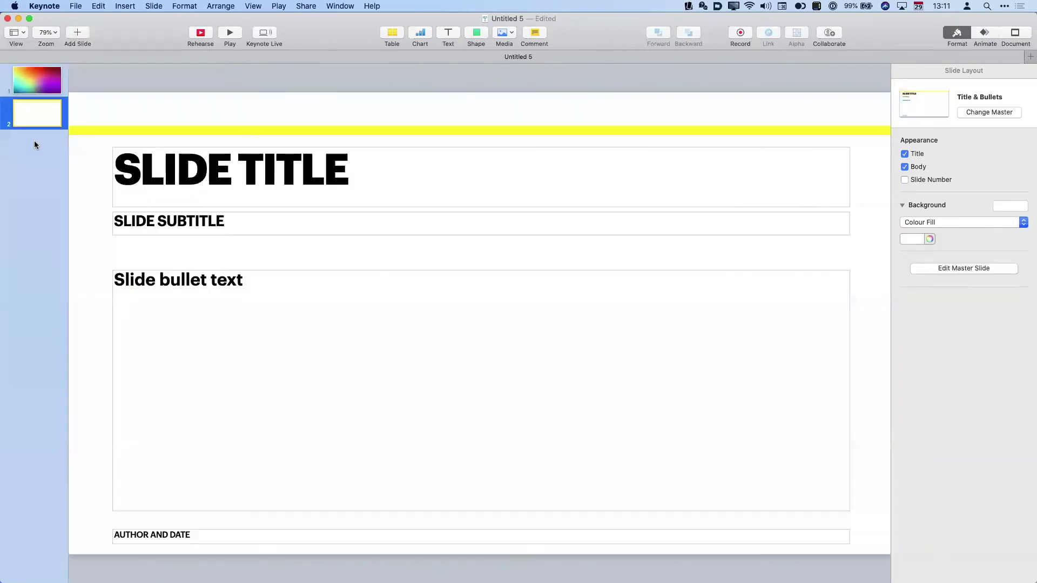
click(68, 39)
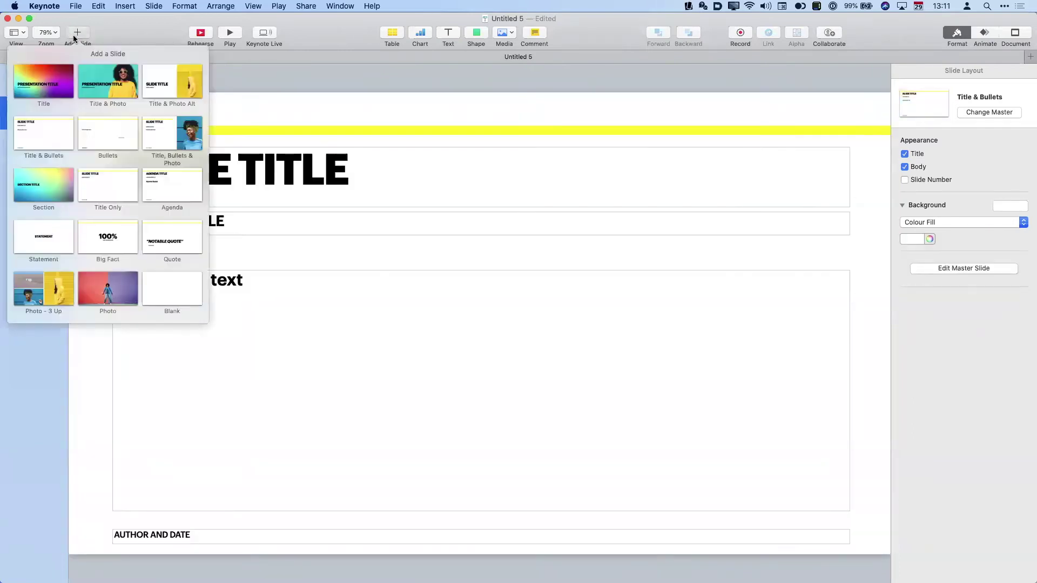
click(89, 141)
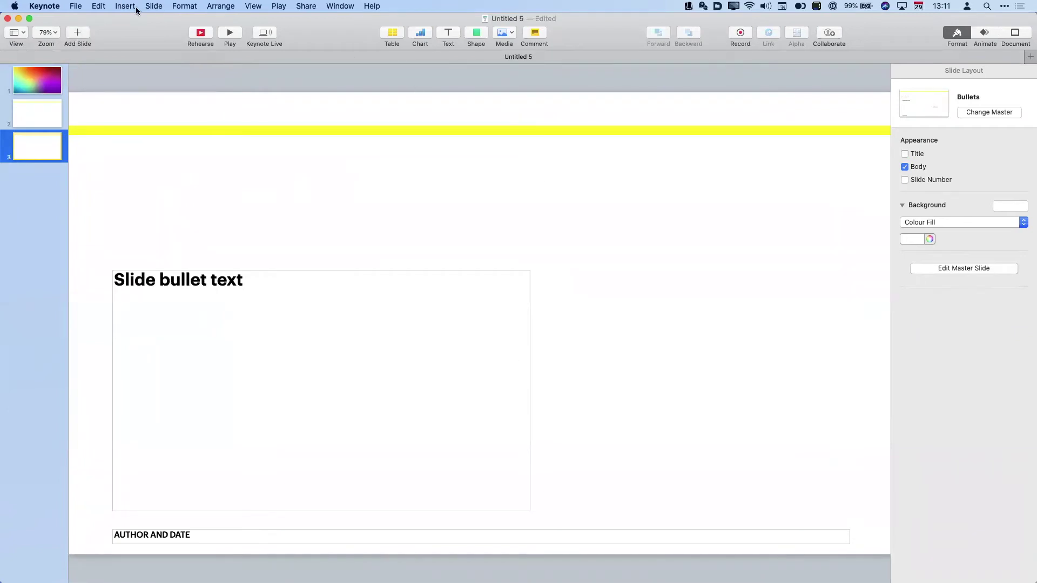
Insert a 2D pie chart into the Bullets slide's object placeholder and delete it
click(416, 34)
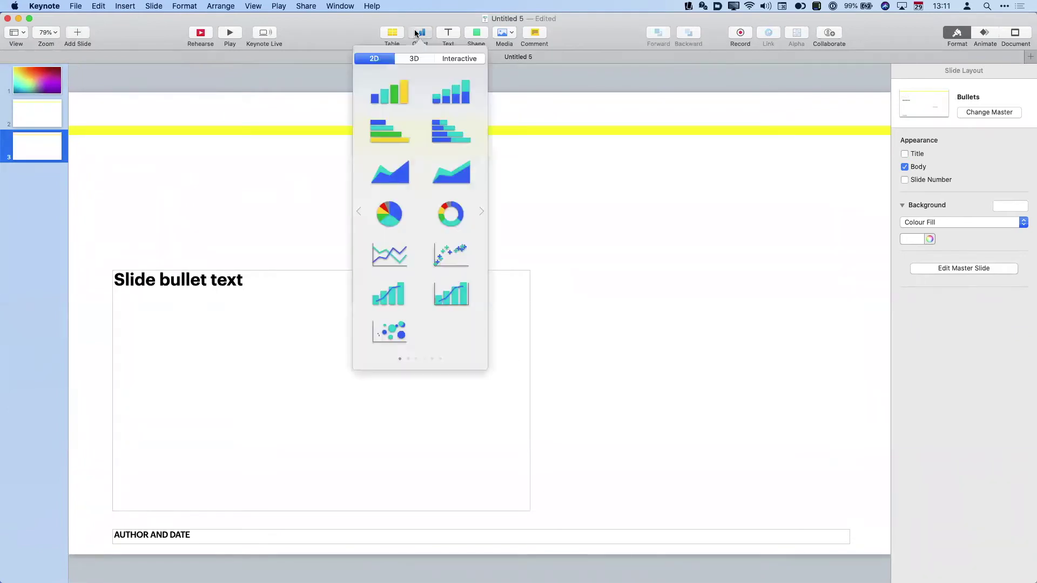
click(391, 217)
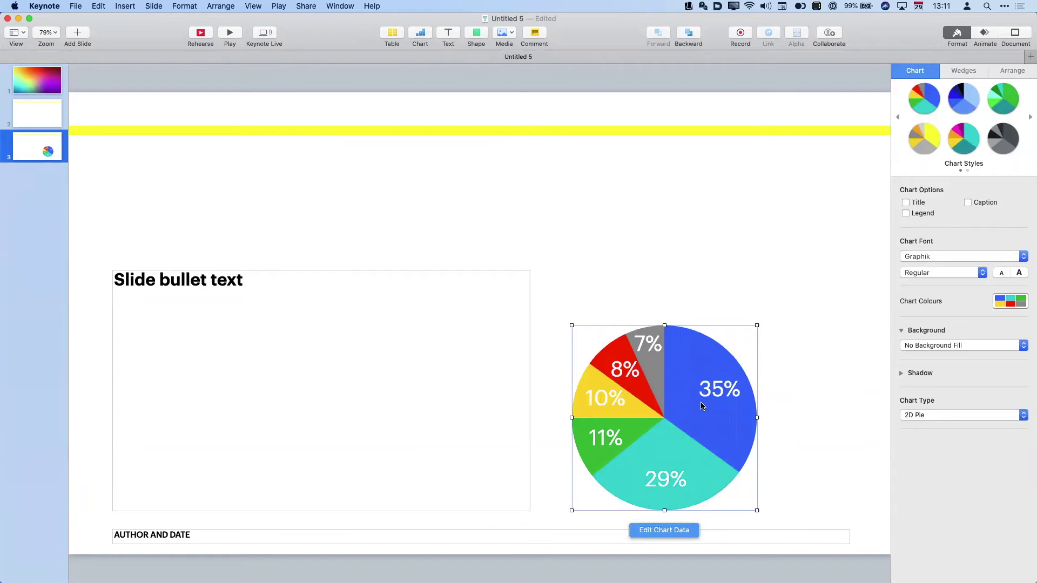
key(BackSpace)
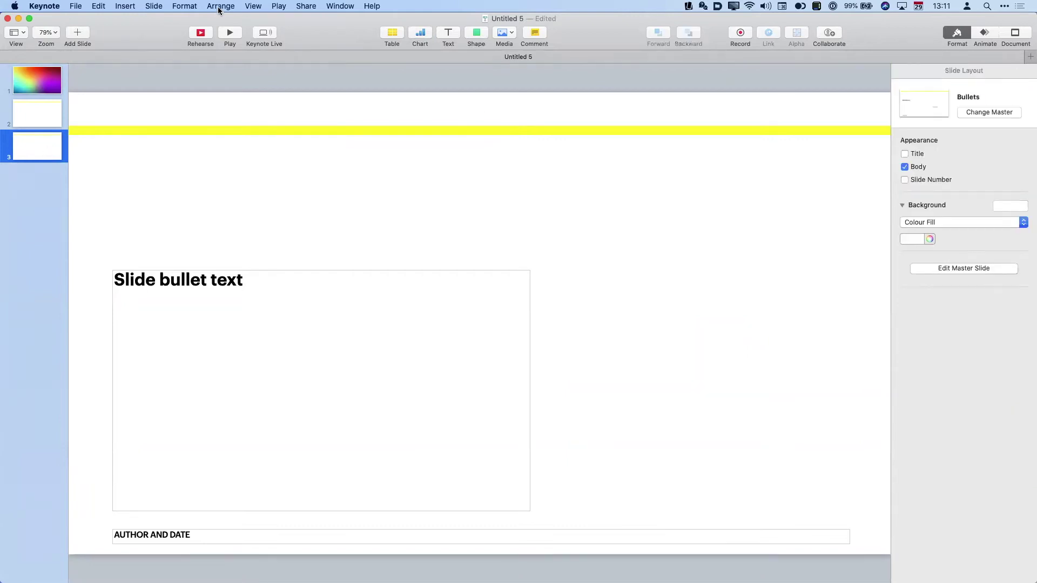
Insert a table with a header row and header column into the Bullets slide's object placeholder and delete it
click(391, 34)
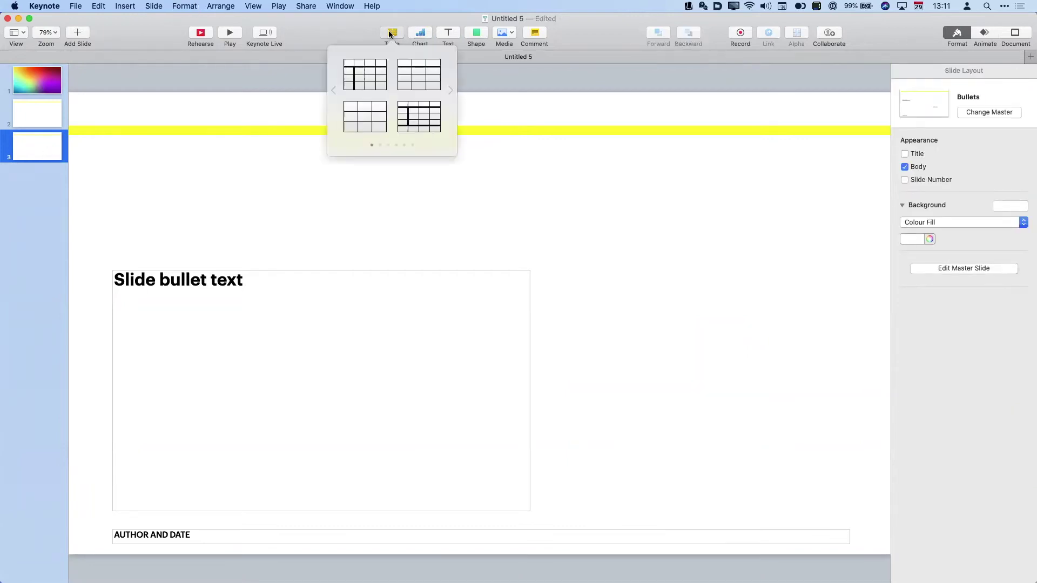
click(371, 86)
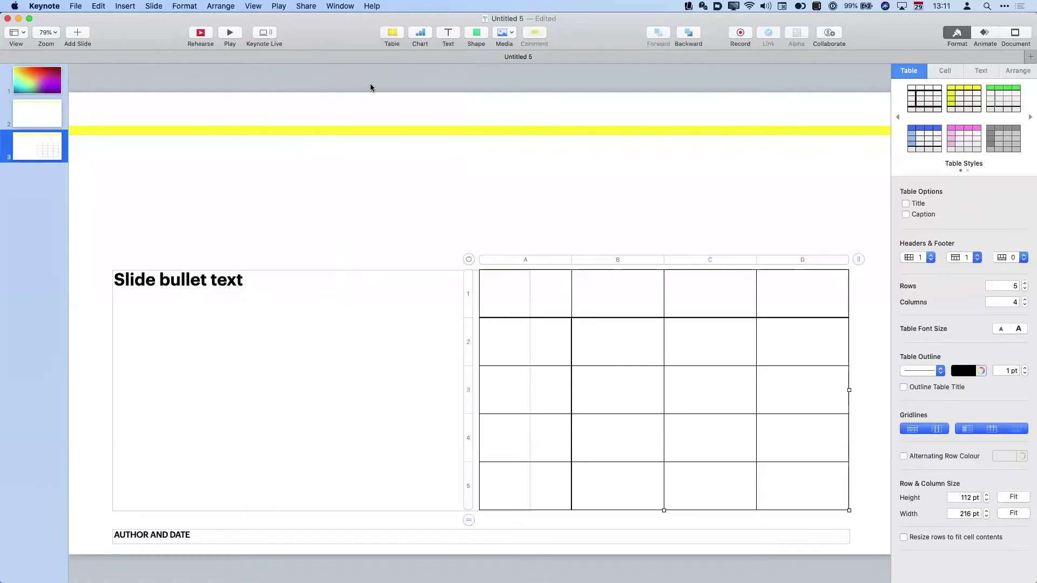
key(Delete)
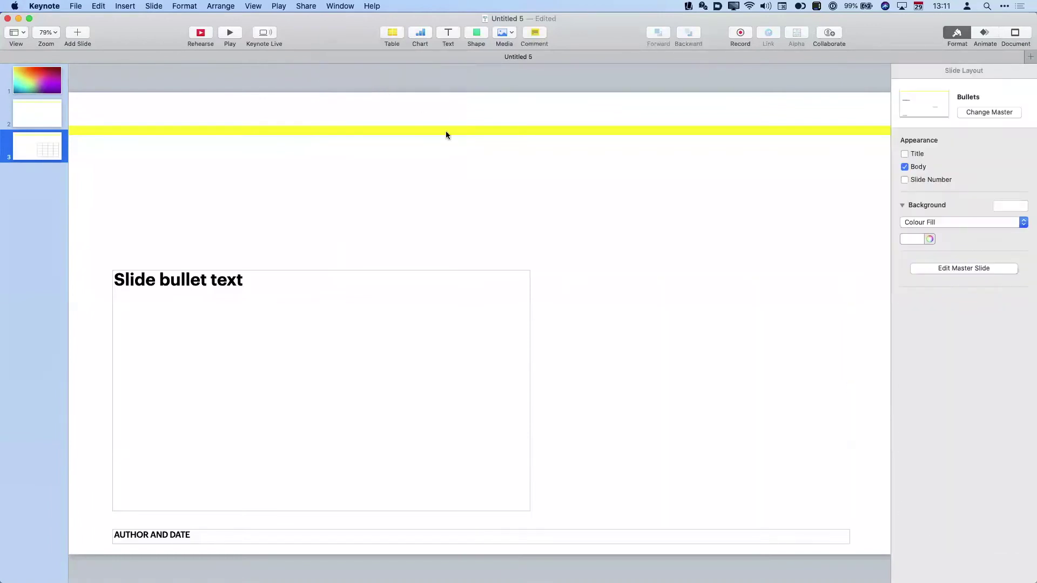
Insert an image gallery into the object placeholder area of the Bullets slide
click(126, 5)
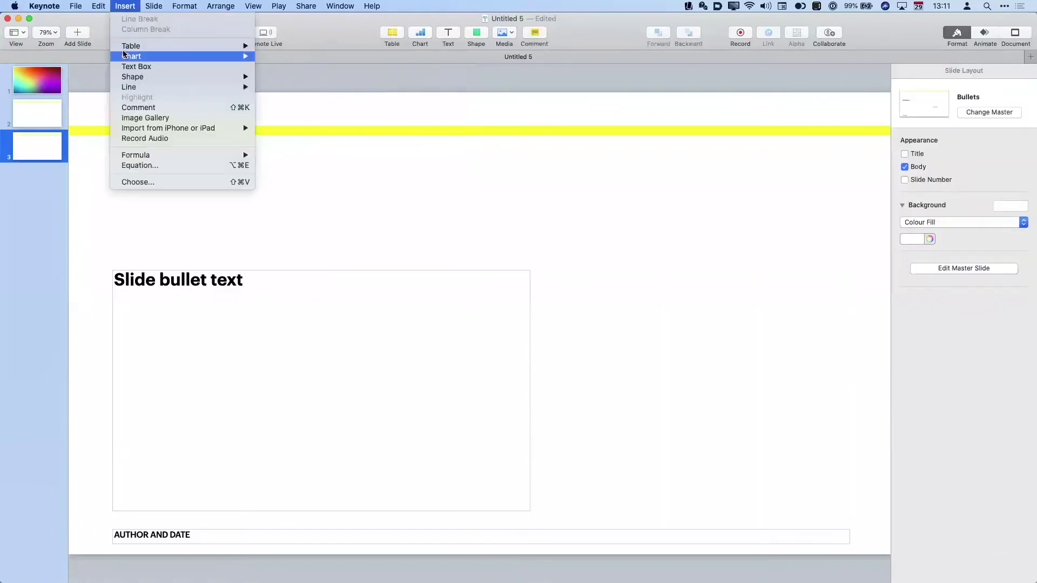
click(136, 117)
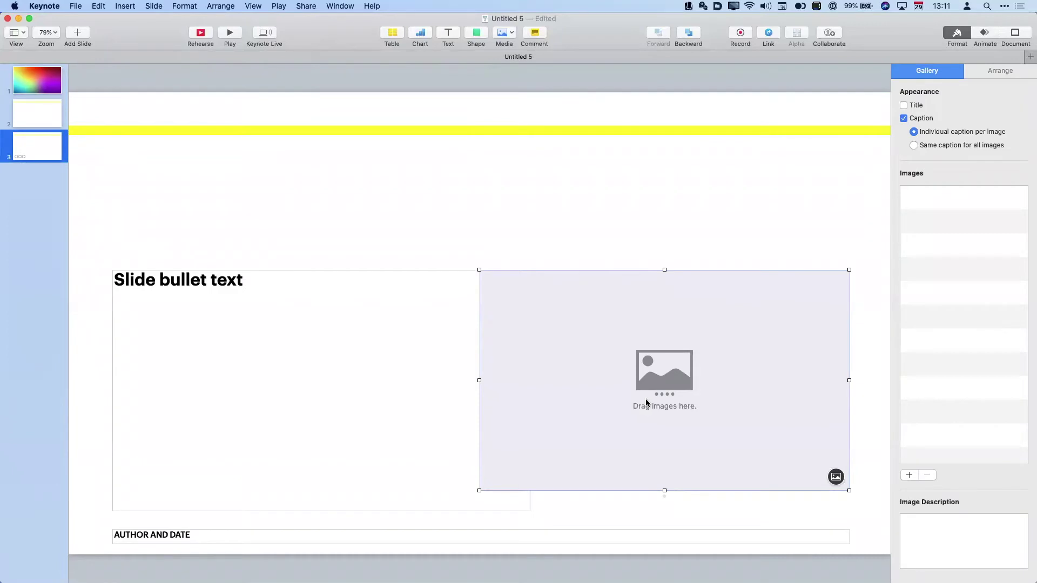
click(791, 527)
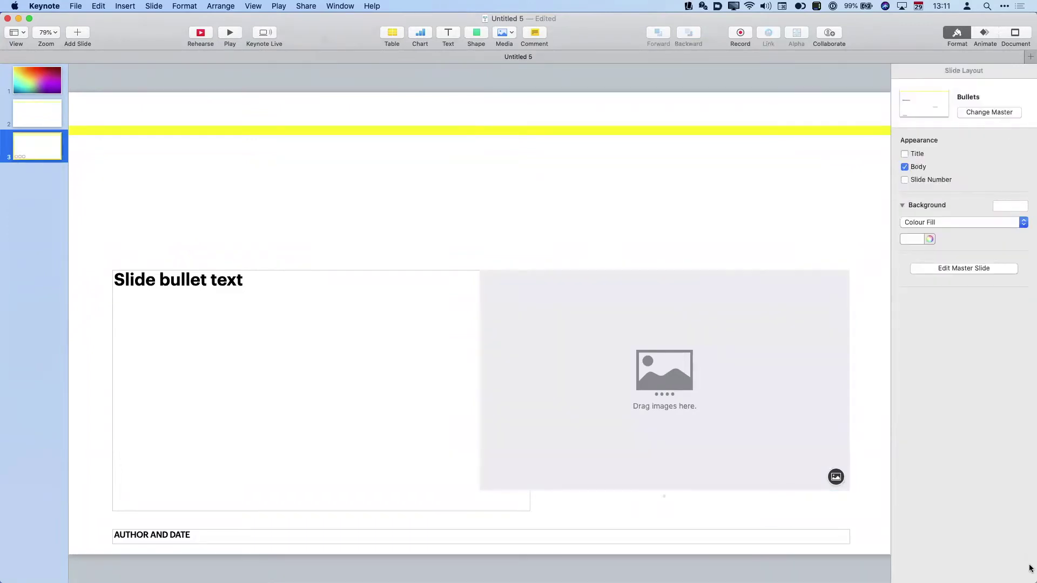
Fill the gallery with Absa-logo.png, Digibackground Landscape.png and the duck JPG from the desktop's Keynote masters content folder using Finder, and advance to its next image
mouse_move(1030, 59)
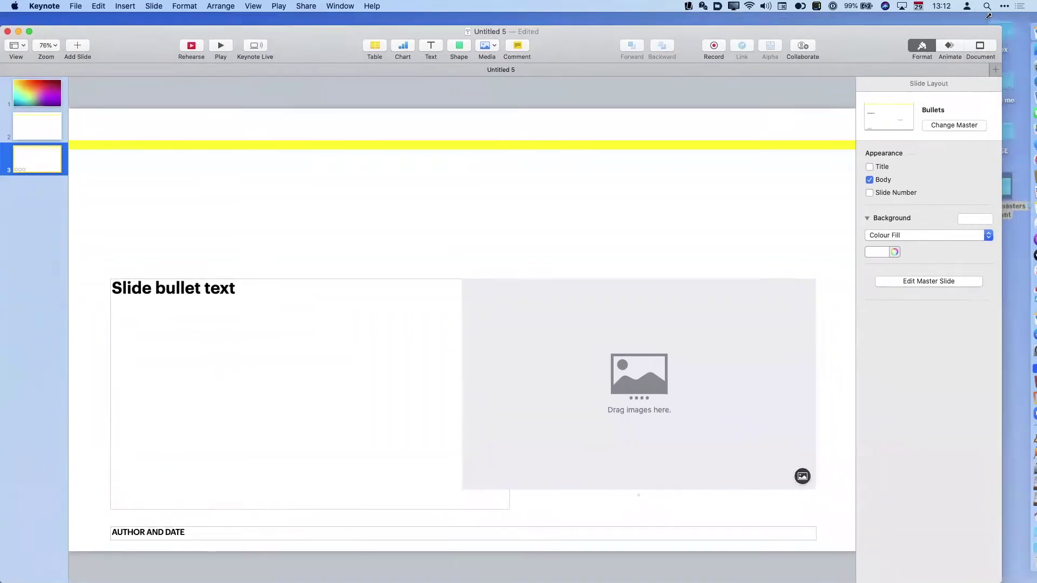
double_click(1004, 194)
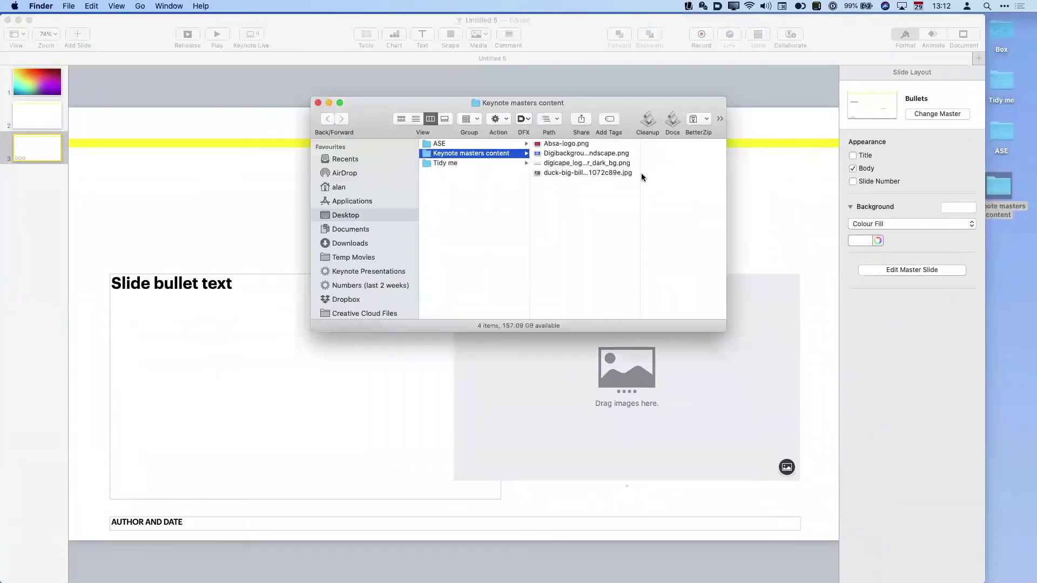
click(561, 172)
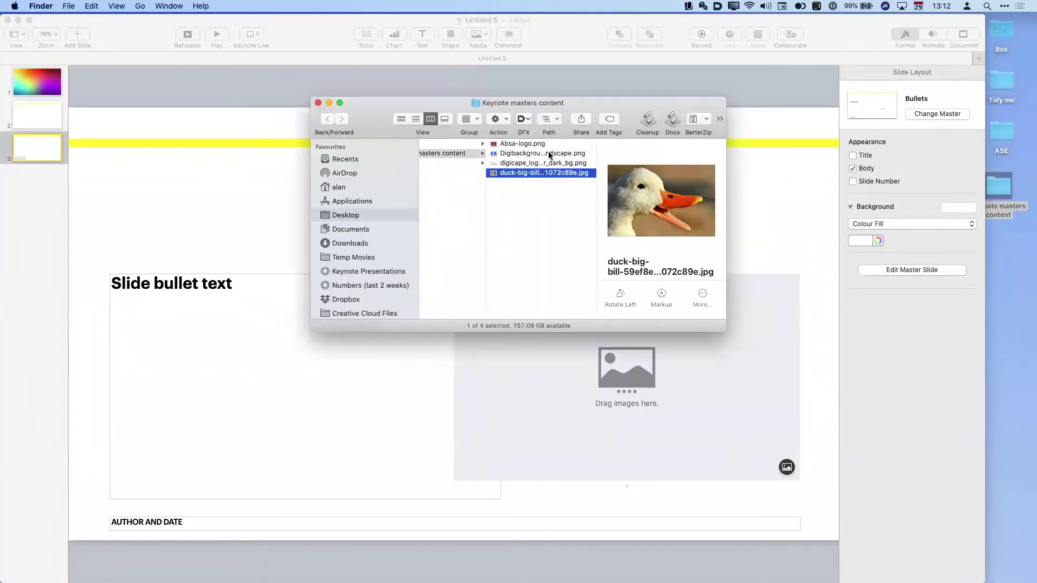
super+click(548, 155)
super+click(538, 145)
drag(534, 174, 642, 451)
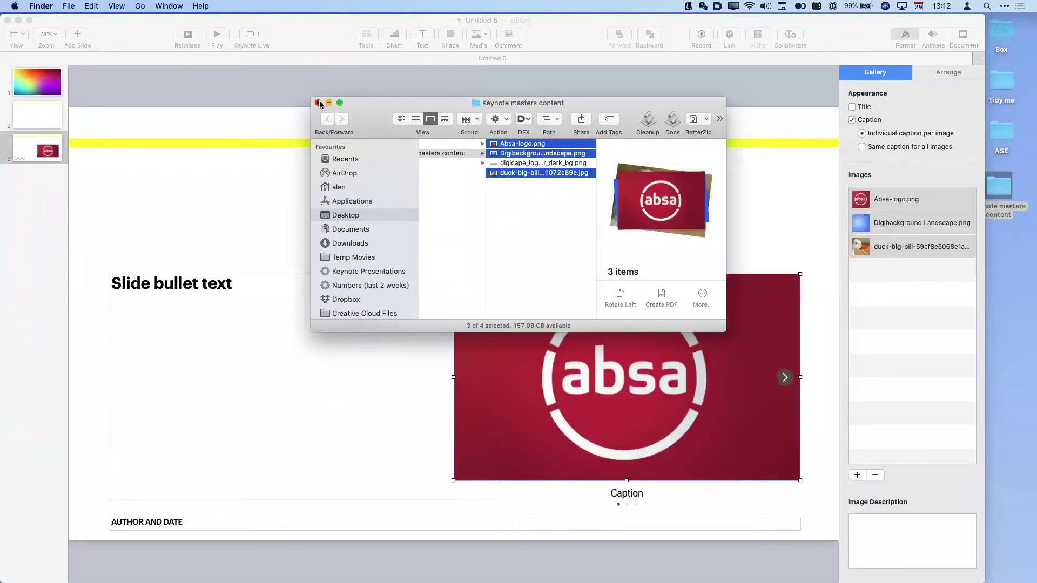
click(319, 103)
click(791, 379)
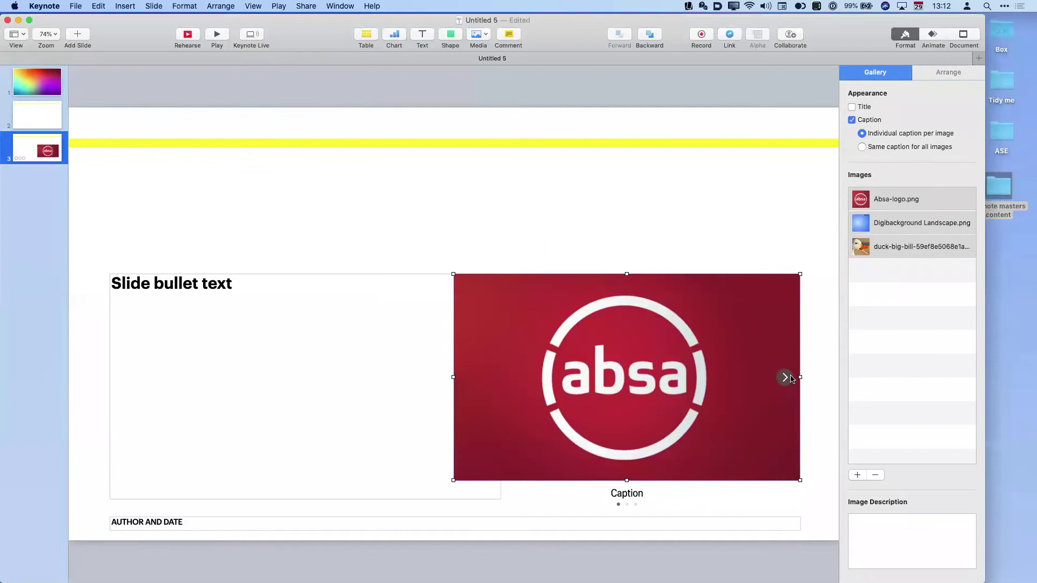
Advance the gallery to the duck image, then delete the gallery and both slides following the title slide
double_click(789, 379)
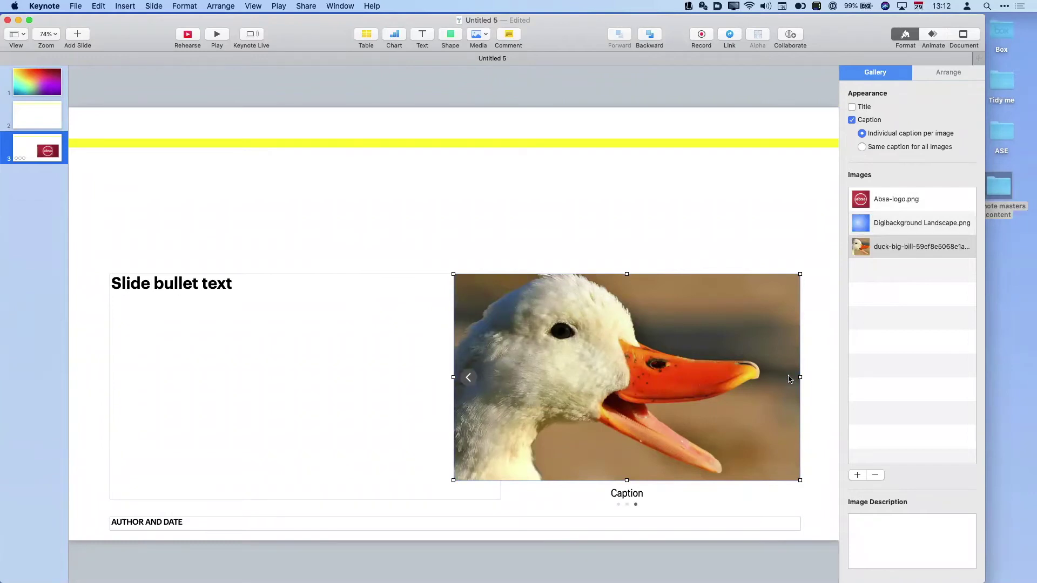
key(Delete)
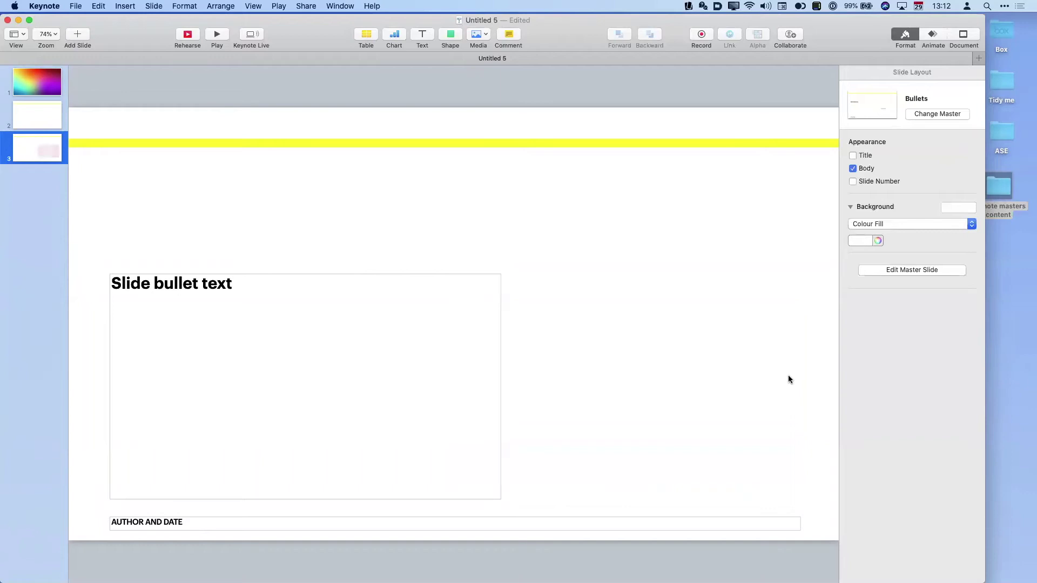
click(44, 116)
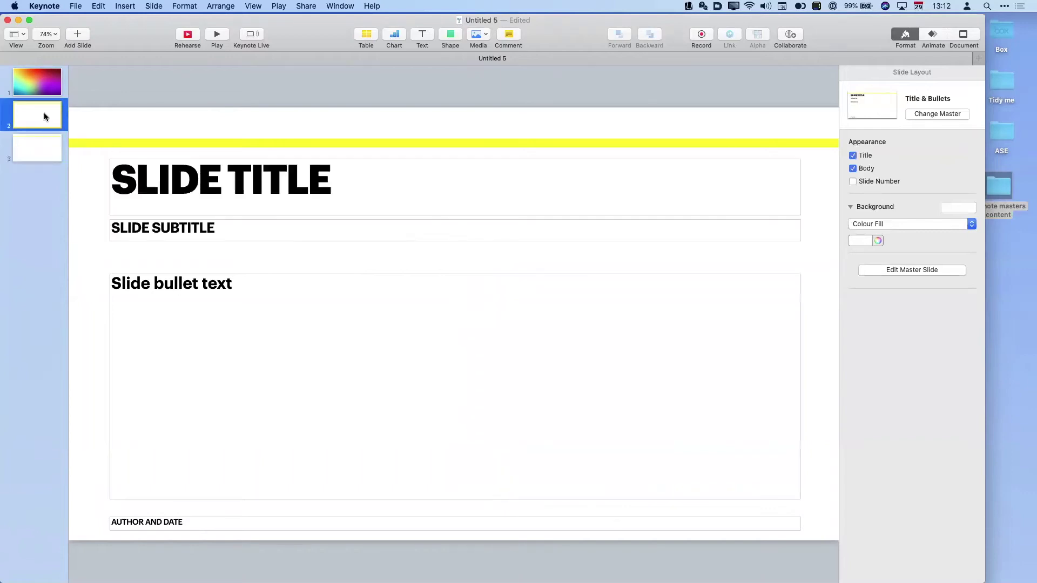
key(Delete)
key(Delete)
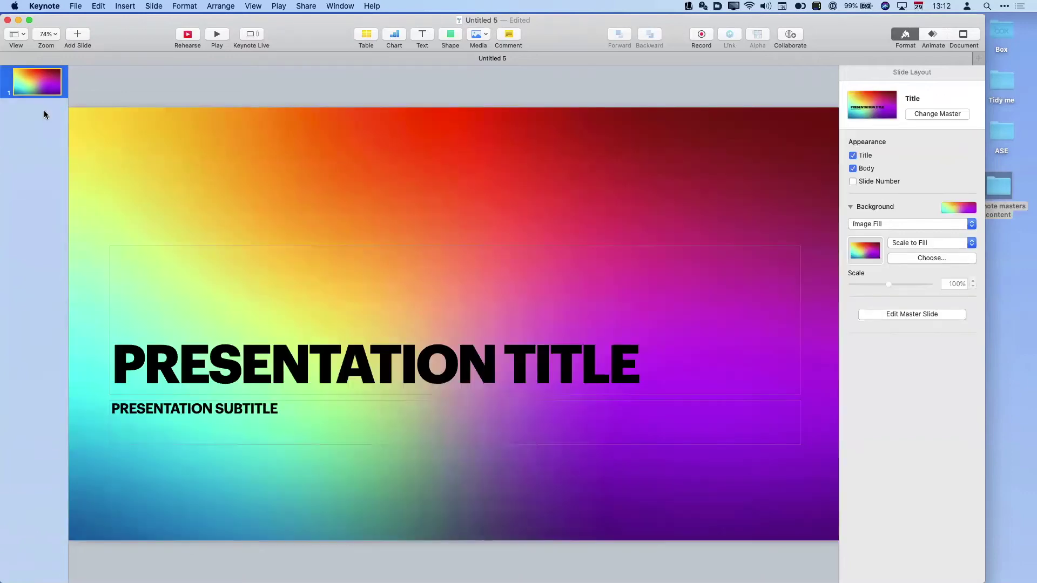
Add two slides based on the Title & Bullets master after the title slide
click(75, 34)
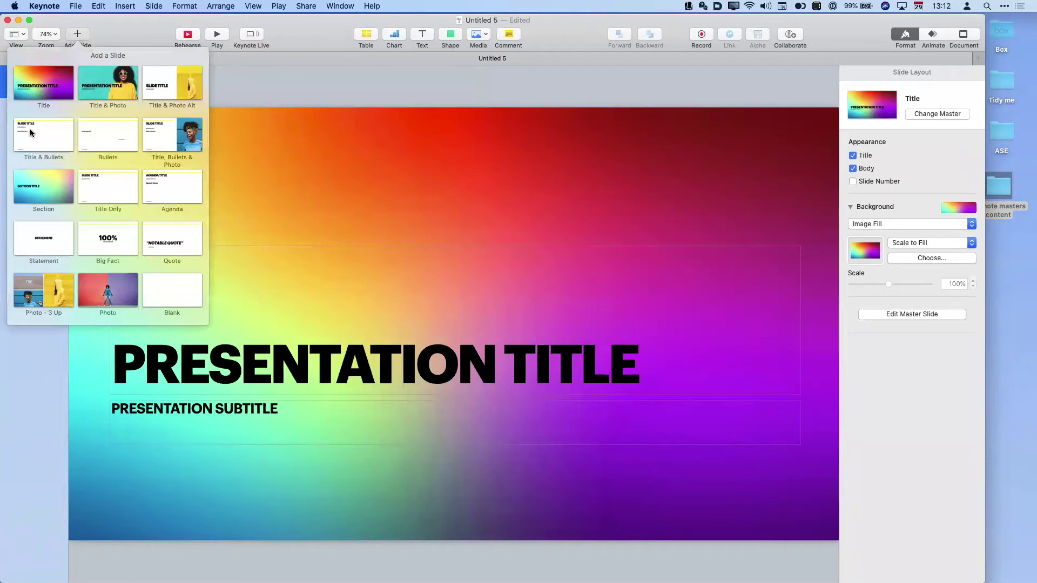
click(30, 128)
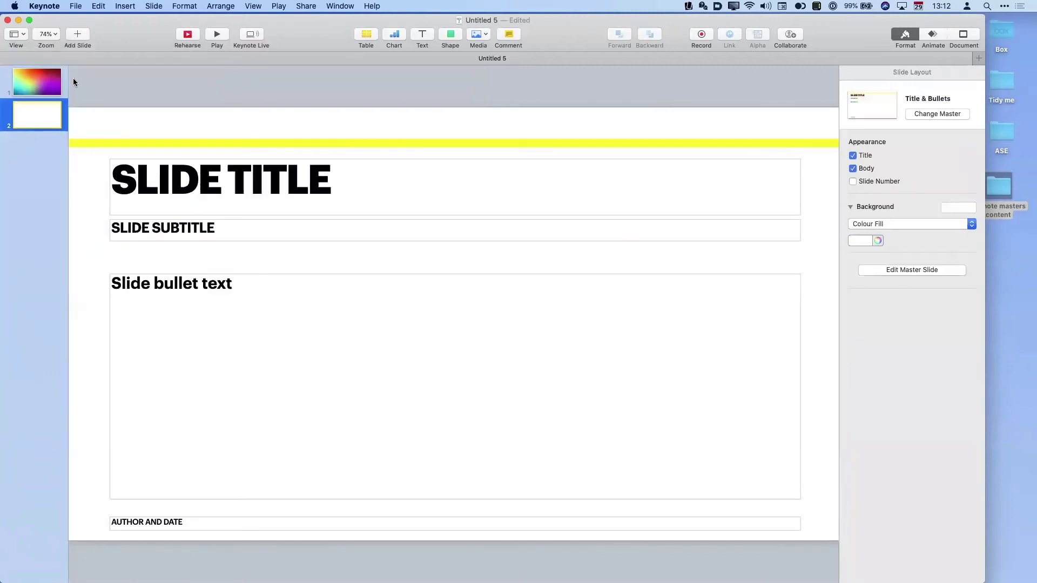
click(80, 32)
click(25, 145)
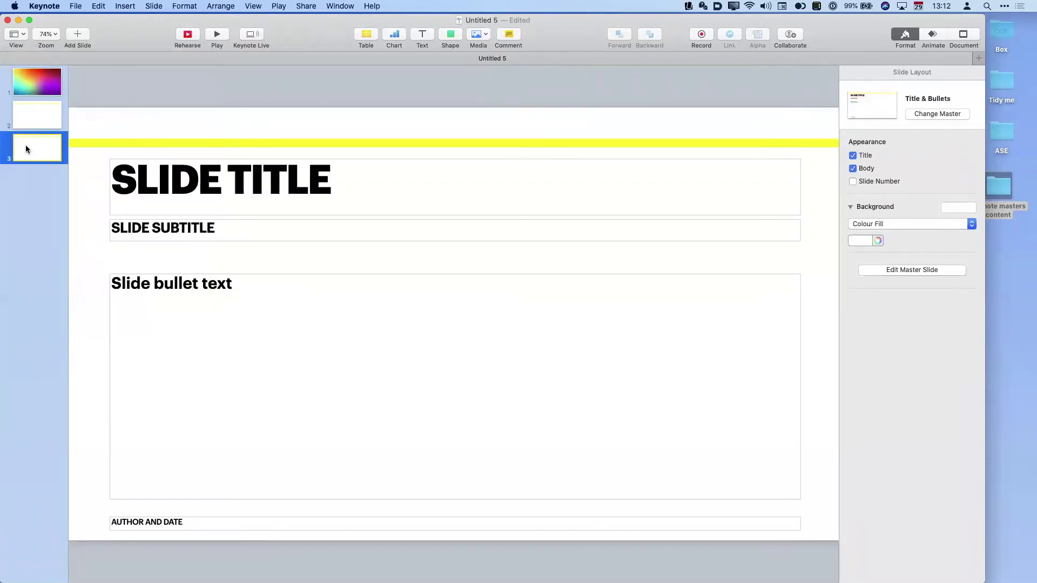
Open the Title & Bullets master for editing from the second slide
click(32, 119)
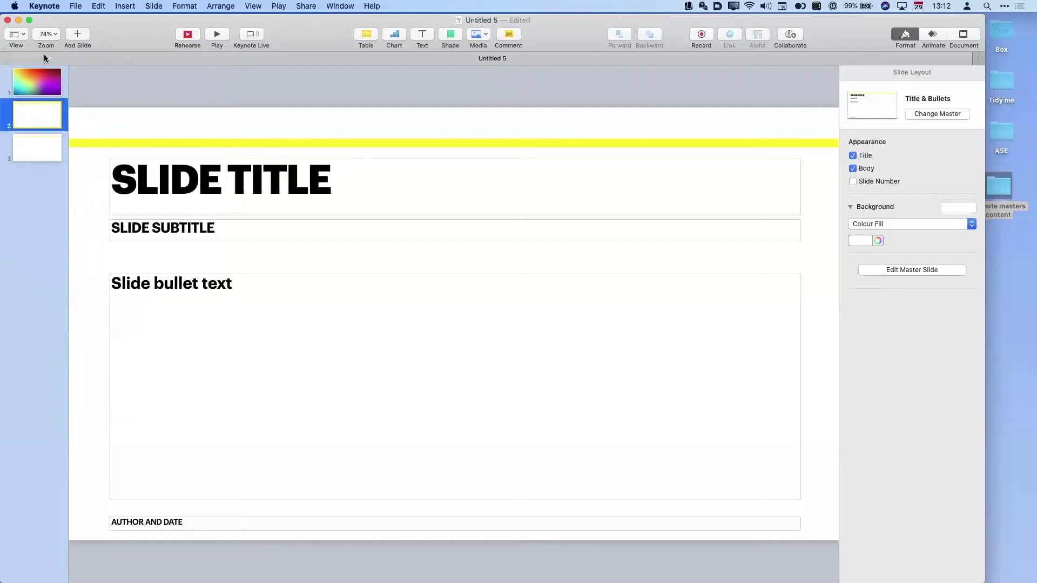
click(24, 37)
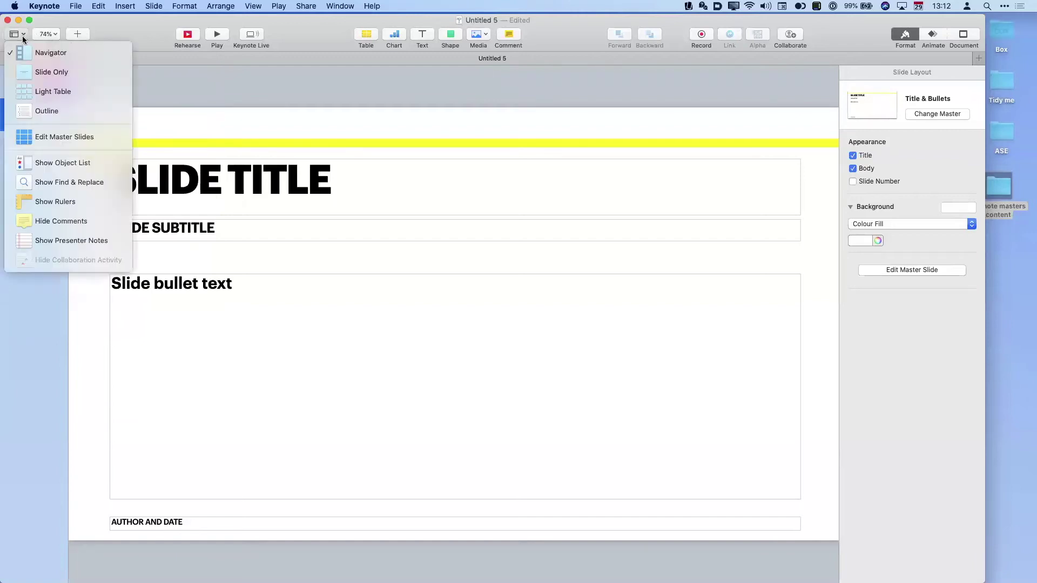
click(32, 138)
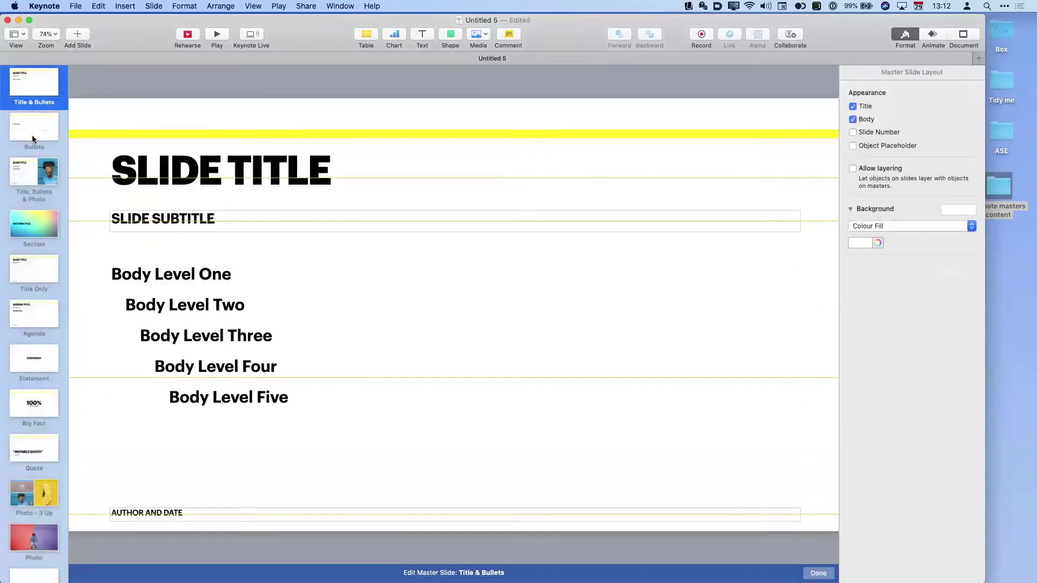
Add a square shape to the master and stretch it into a full-width banner along the slide's upper edge, about 1931 by 170 pt
click(455, 107)
click(446, 35)
click(445, 120)
drag(453, 334, 76, 115)
key(shift+Up)
key(shift+Left)
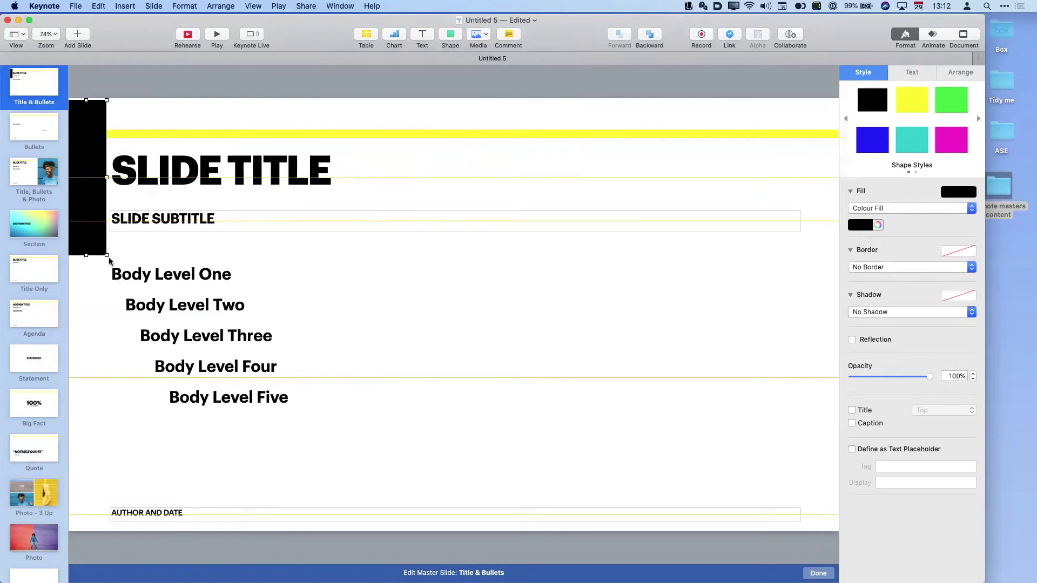
drag(107, 254, 838, 168)
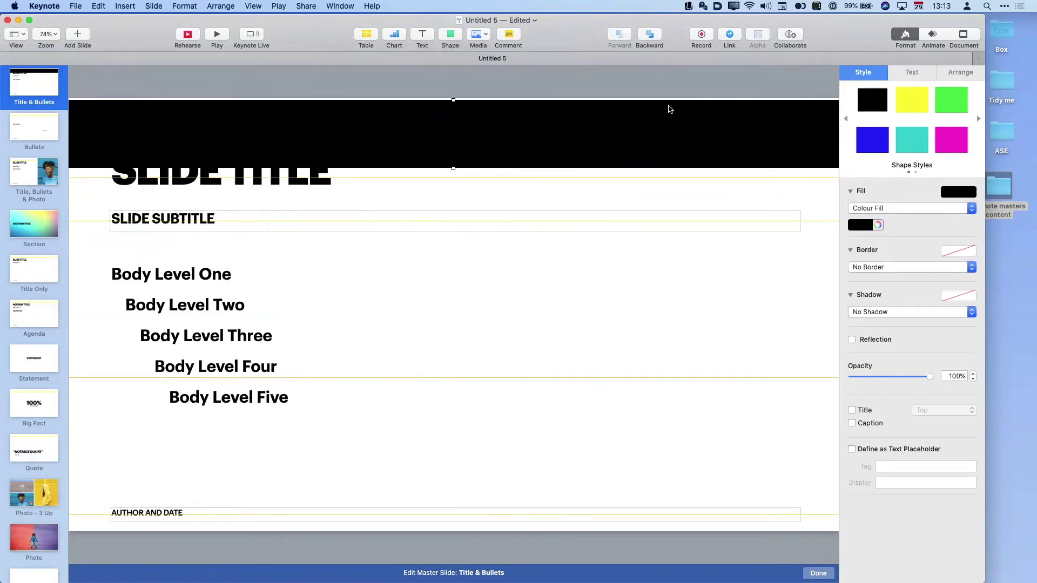
drag(670, 109, 669, 107)
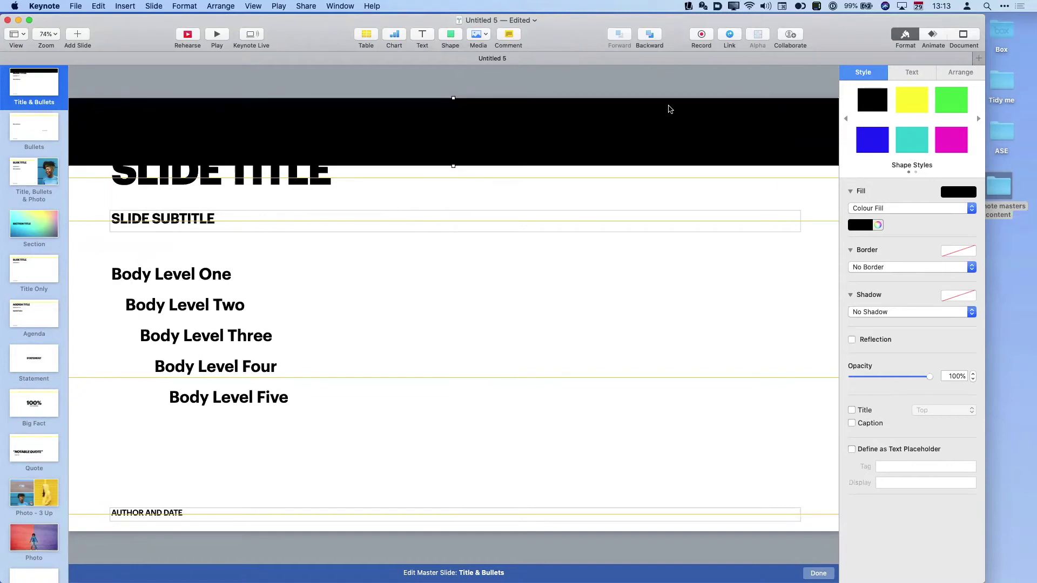
Give the banner a gradient fill and send it behind all other objects on the master
click(891, 208)
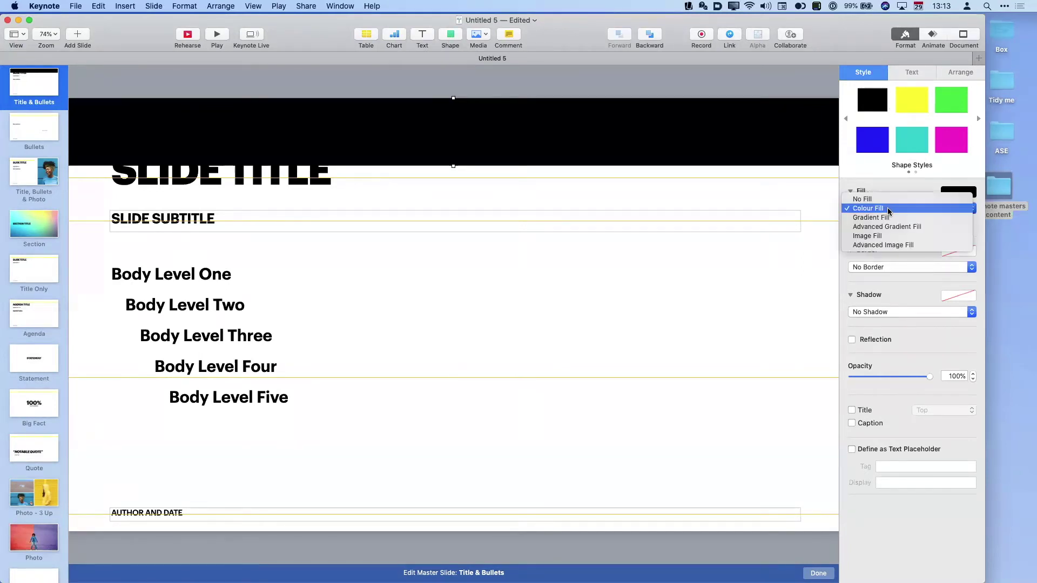
click(888, 218)
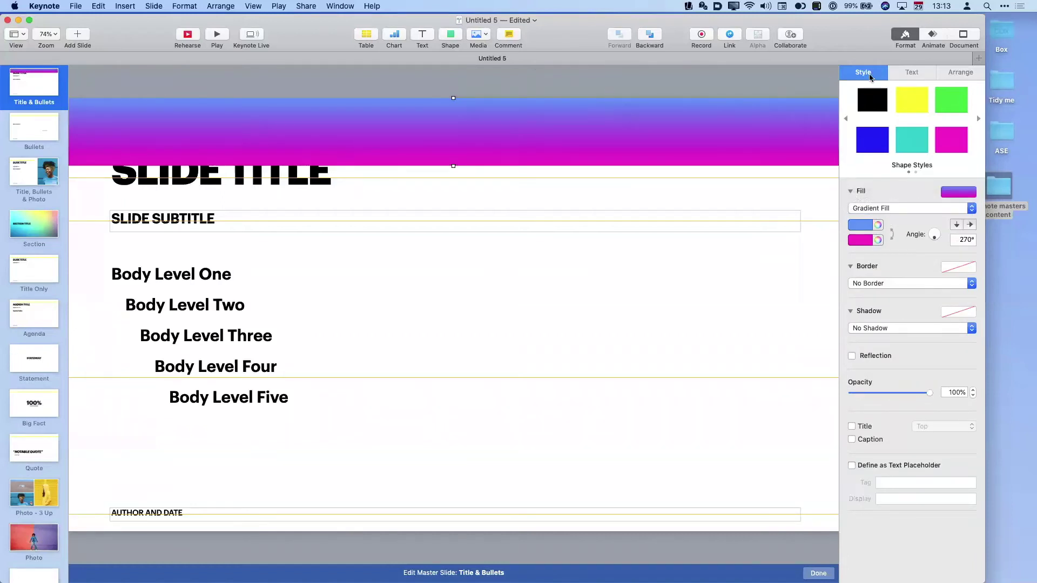
click(955, 73)
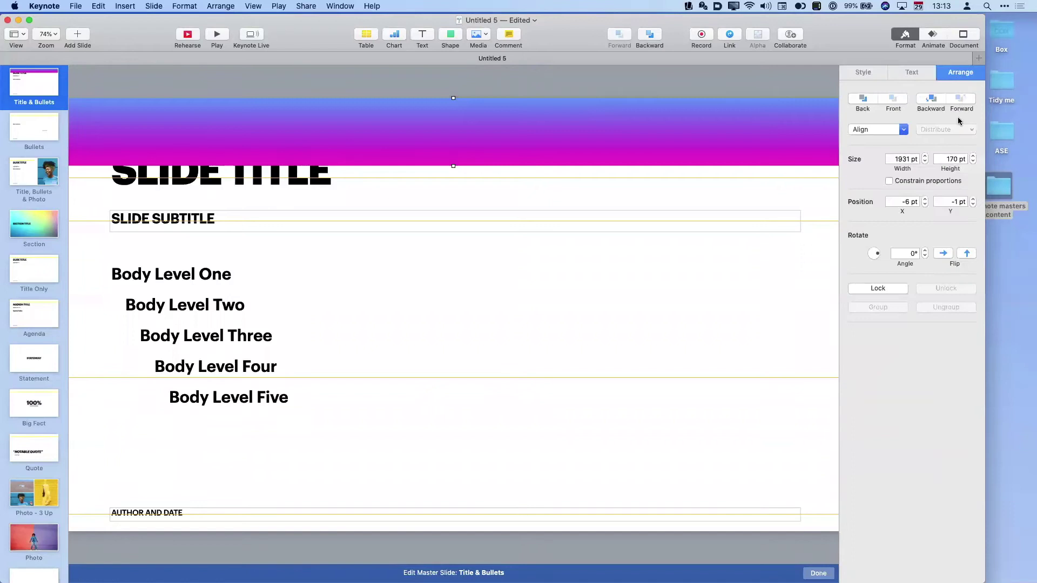
click(863, 100)
Move the slide title onto the banner at about X 58 pt, Y 35 pt, and delete the yellow line
click(316, 136)
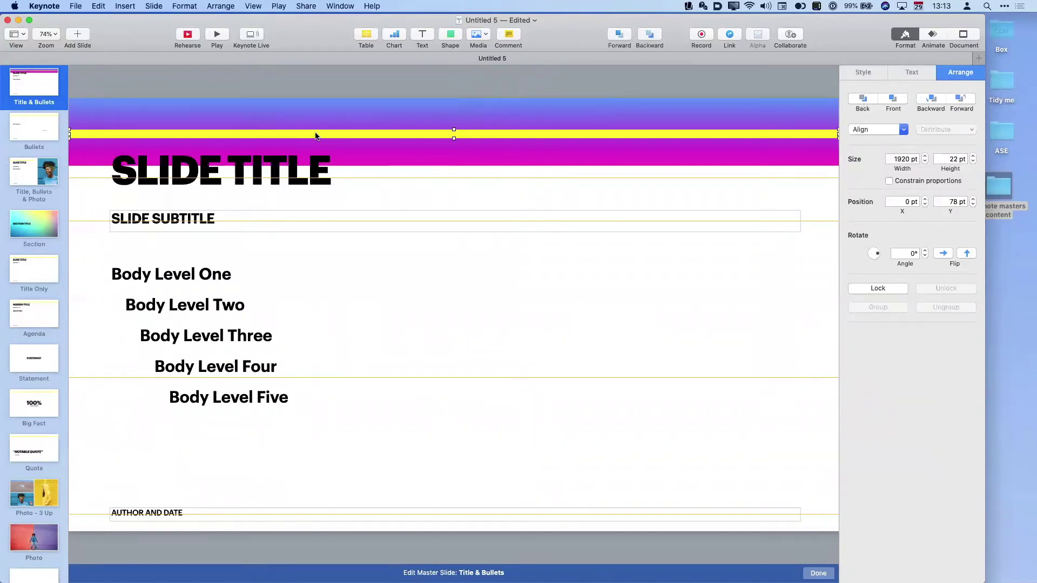
drag(292, 166, 275, 134)
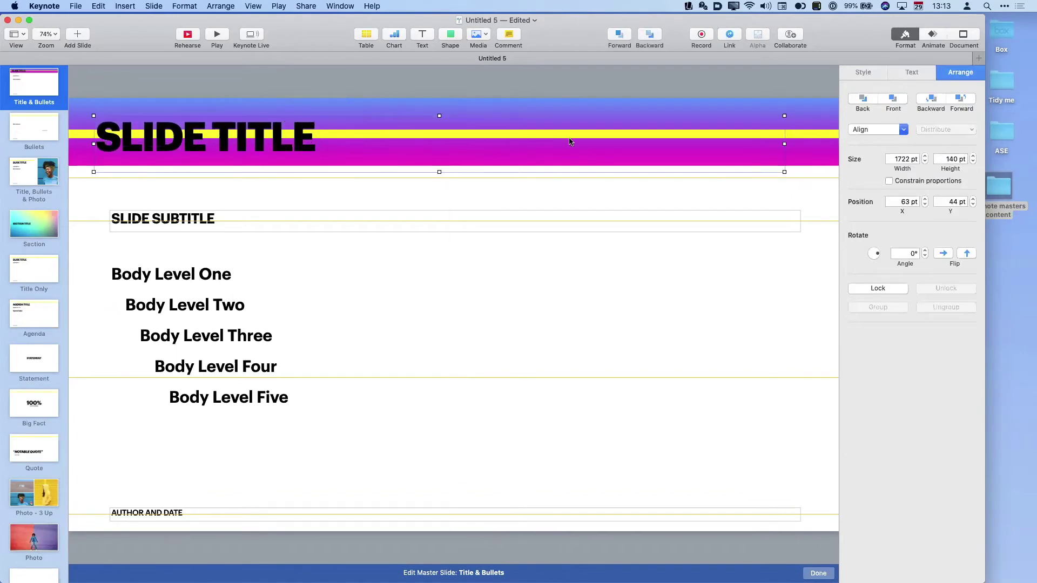
click(805, 137)
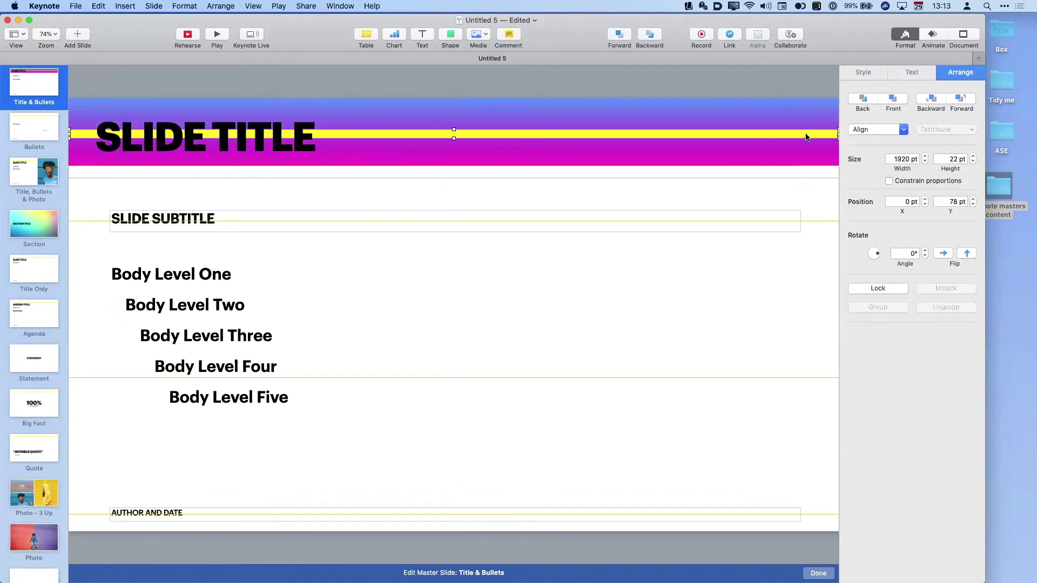
key(BackSpace)
drag(266, 139, 258, 135)
Set the master's slide title text colour to white
double_click(258, 136)
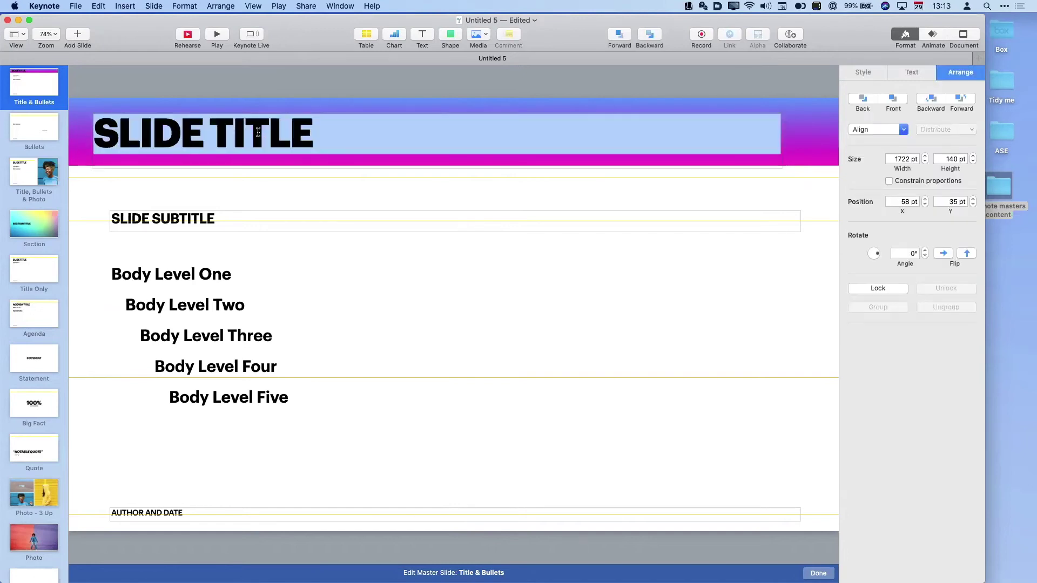
click(900, 72)
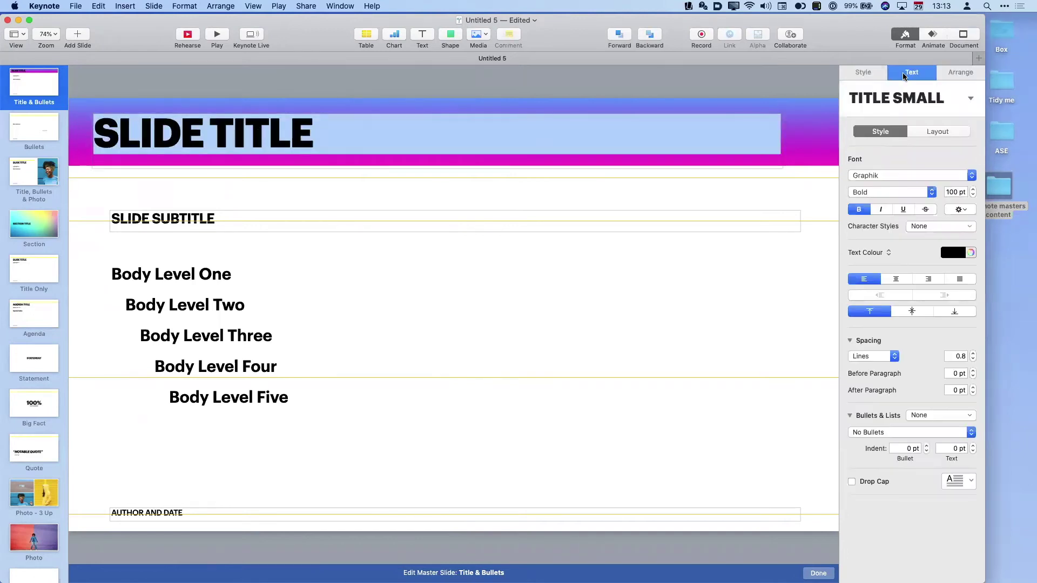
click(960, 252)
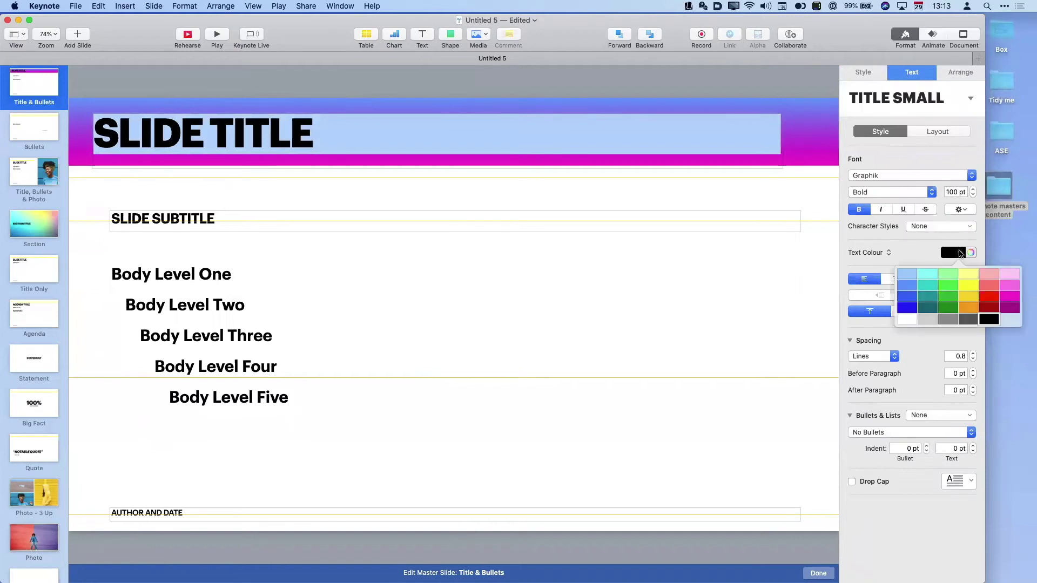
click(906, 319)
click(657, 252)
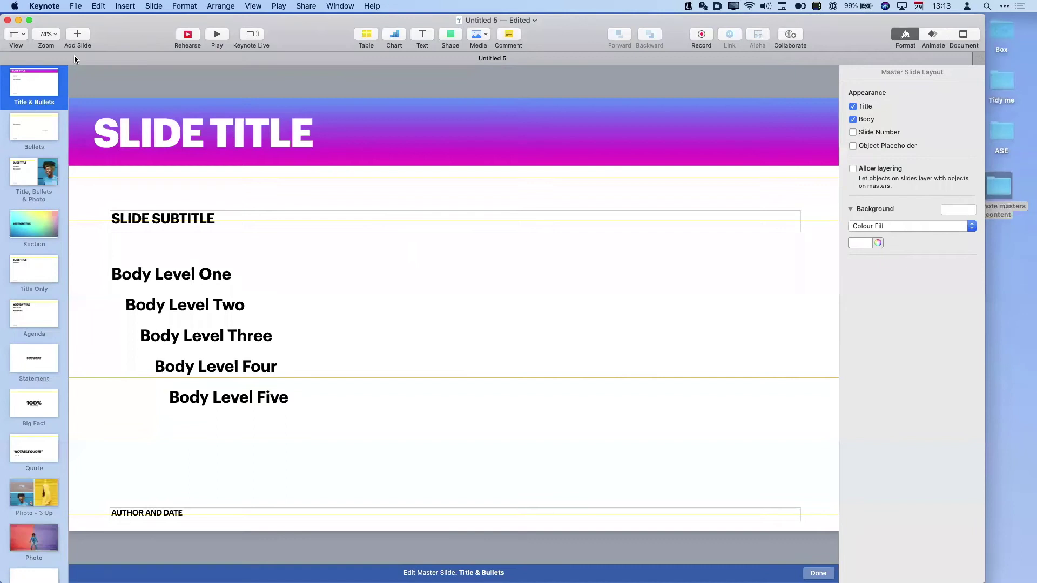
Exit master slide editing and add another Title & Bullets slide to the presentation
scroll(35, 91, up, 5)
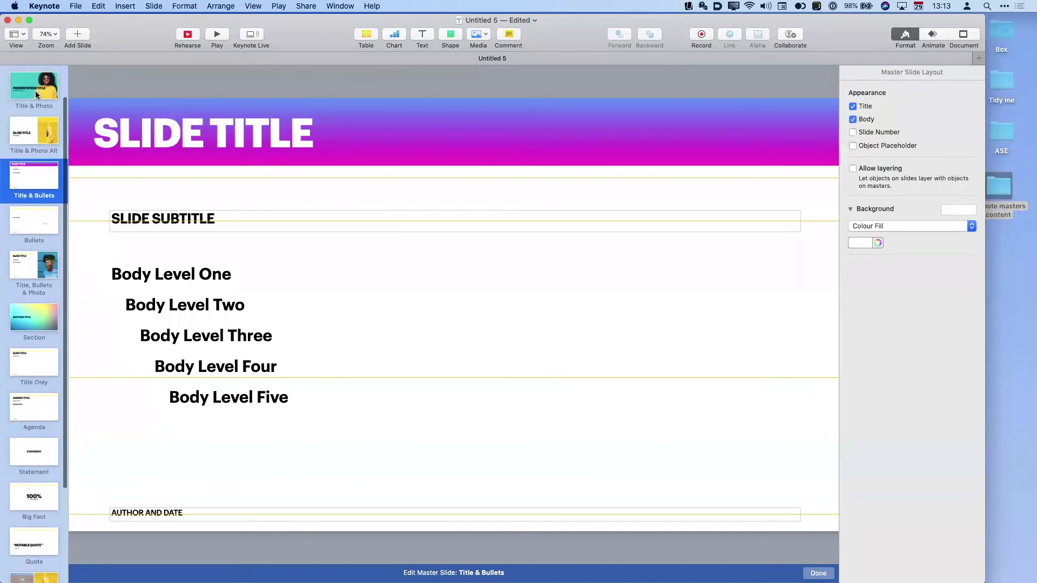
click(21, 34)
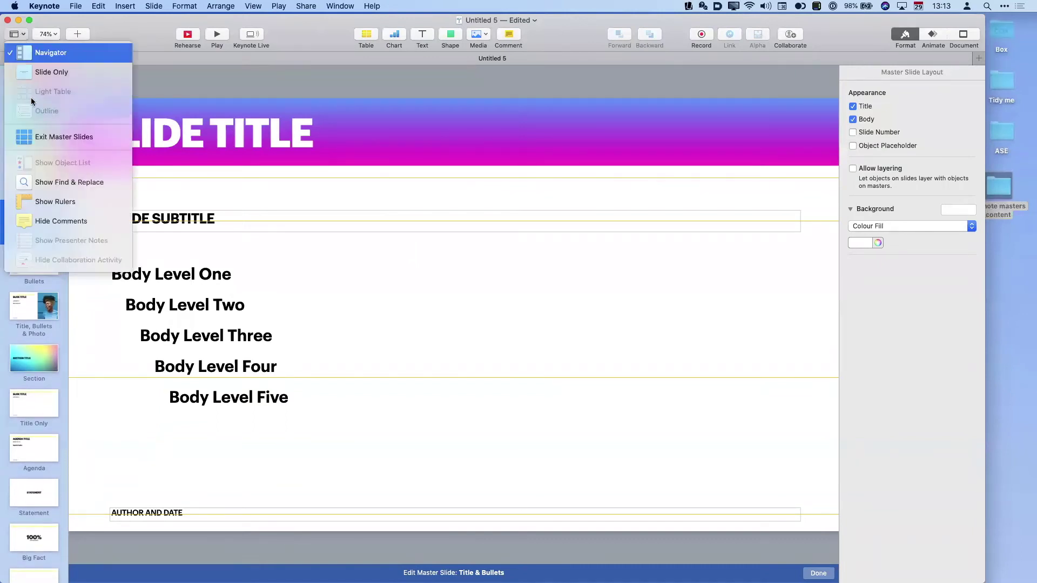
click(31, 140)
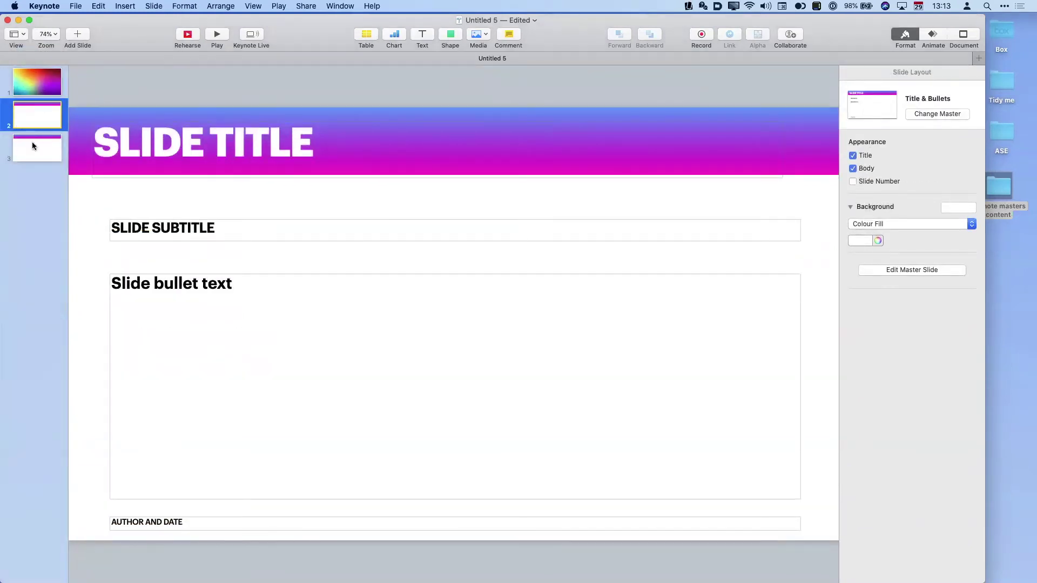
click(80, 43)
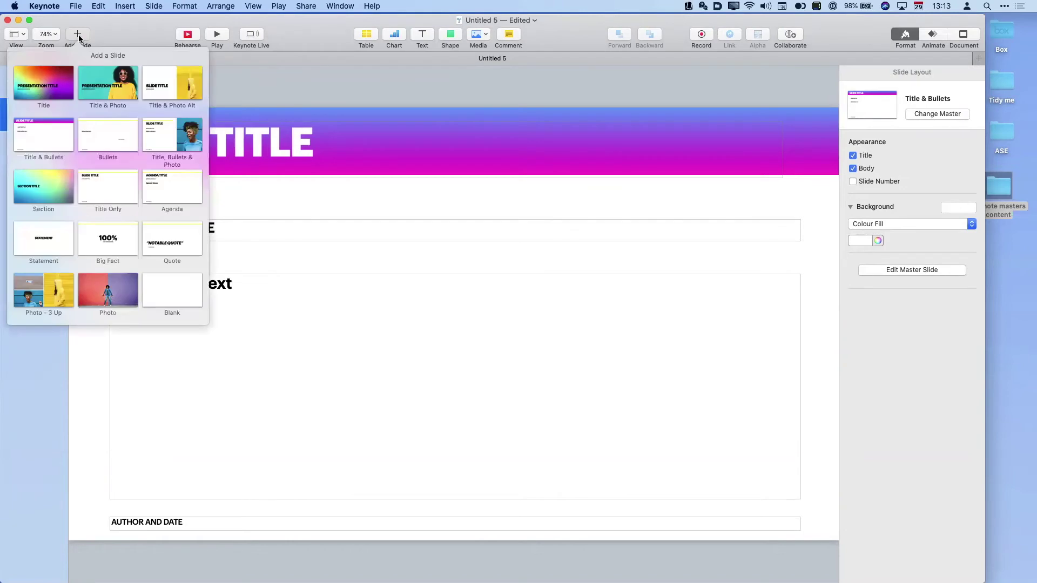
click(32, 132)
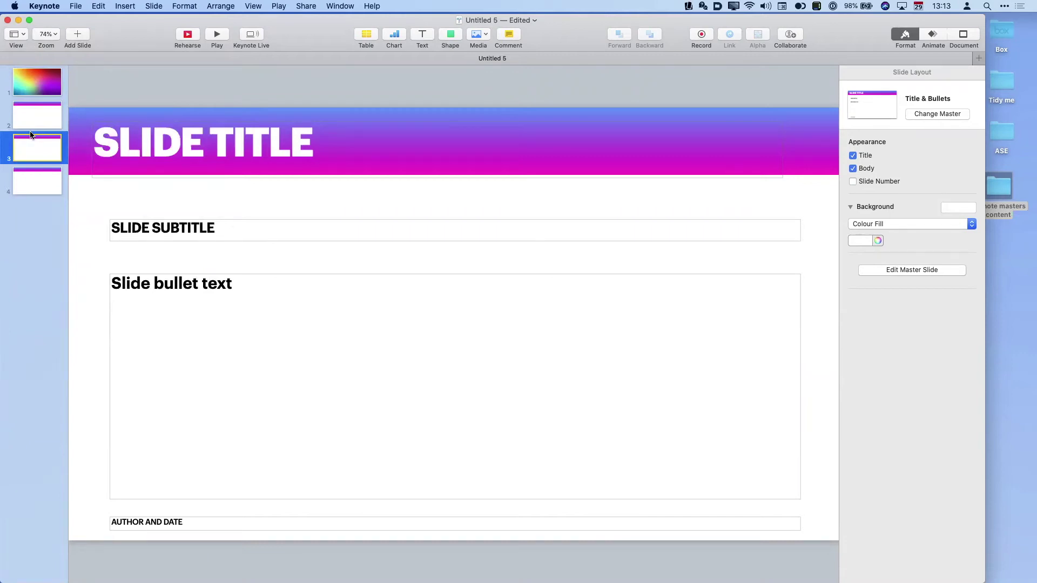
Reopen the Title & Bullets master and examine the paragraph styles available for its title text
click(23, 34)
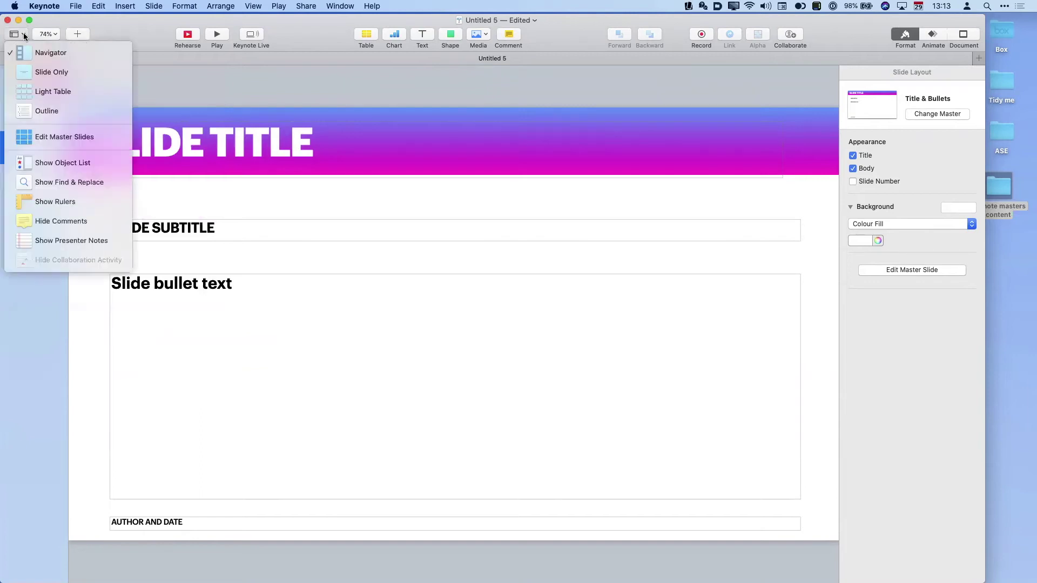
click(43, 139)
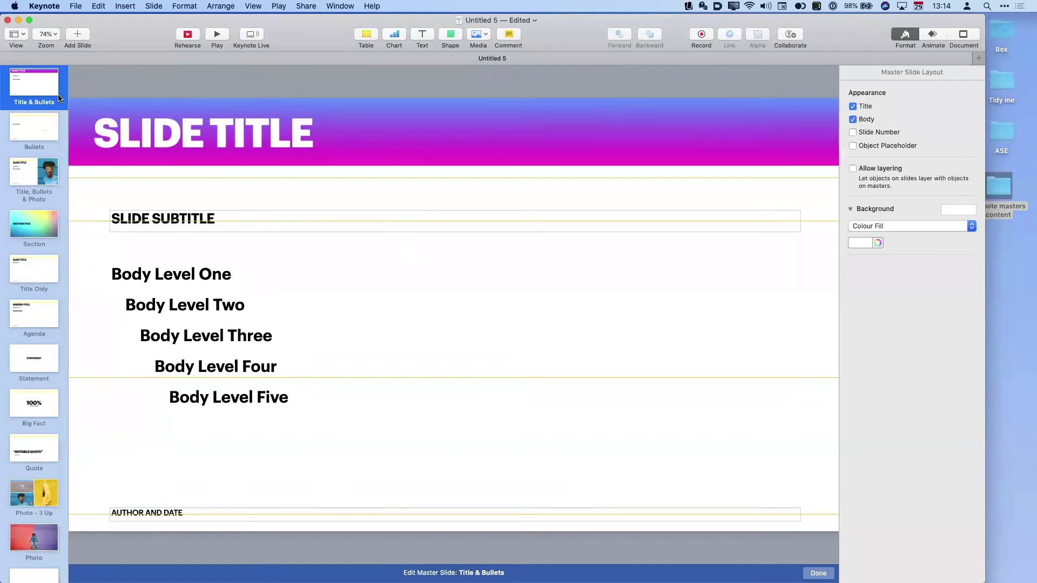
click(117, 133)
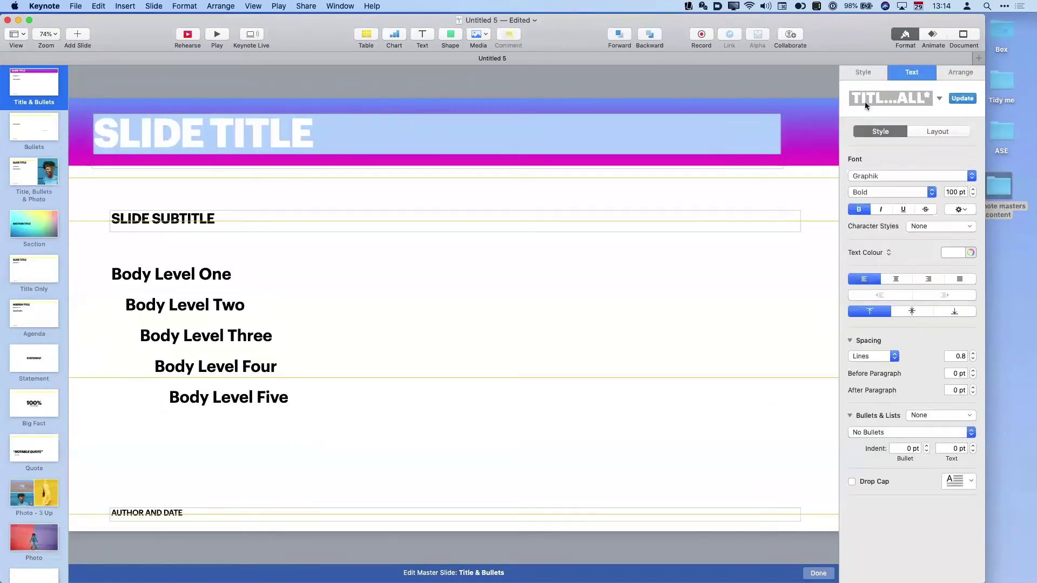
click(940, 99)
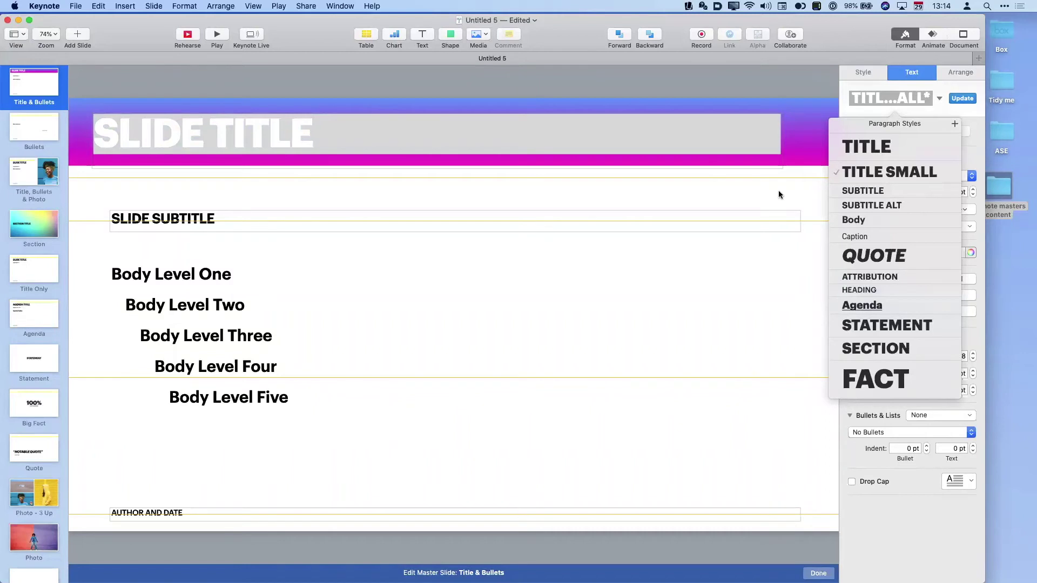
click(811, 233)
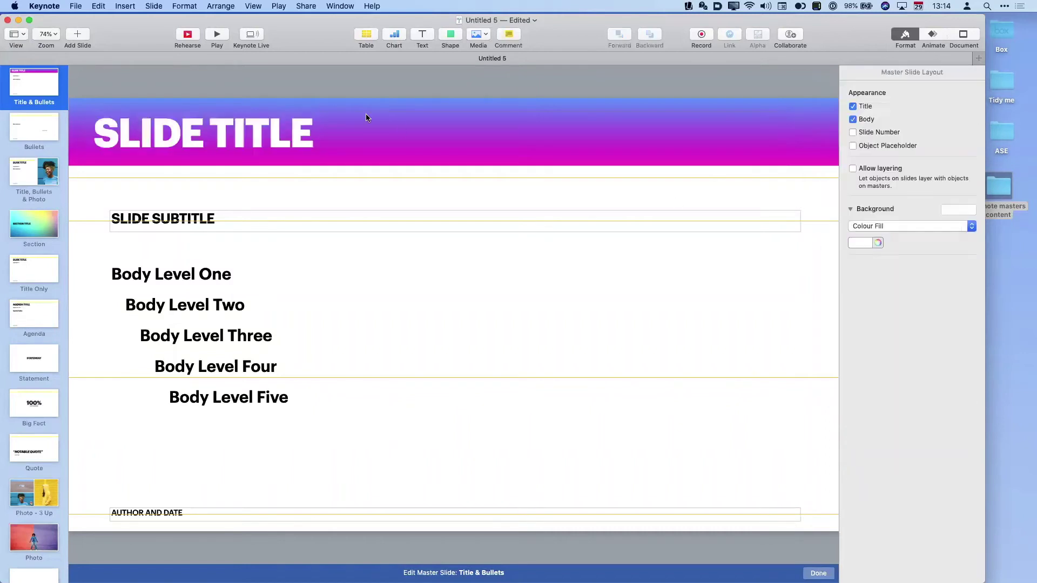
Set the slide title text on the Title & Bullets master to bright green
triple_click(285, 145)
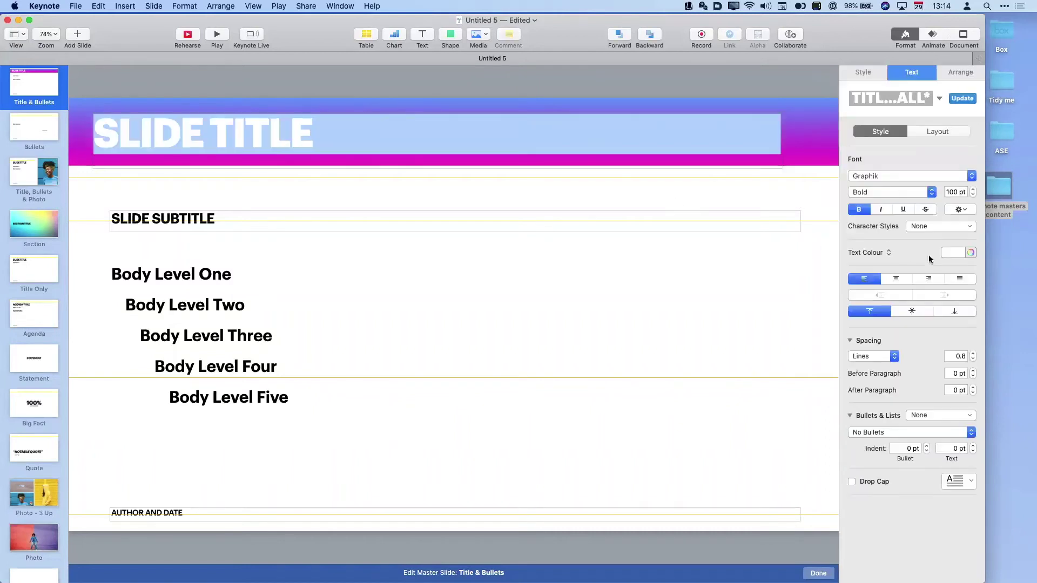
click(956, 251)
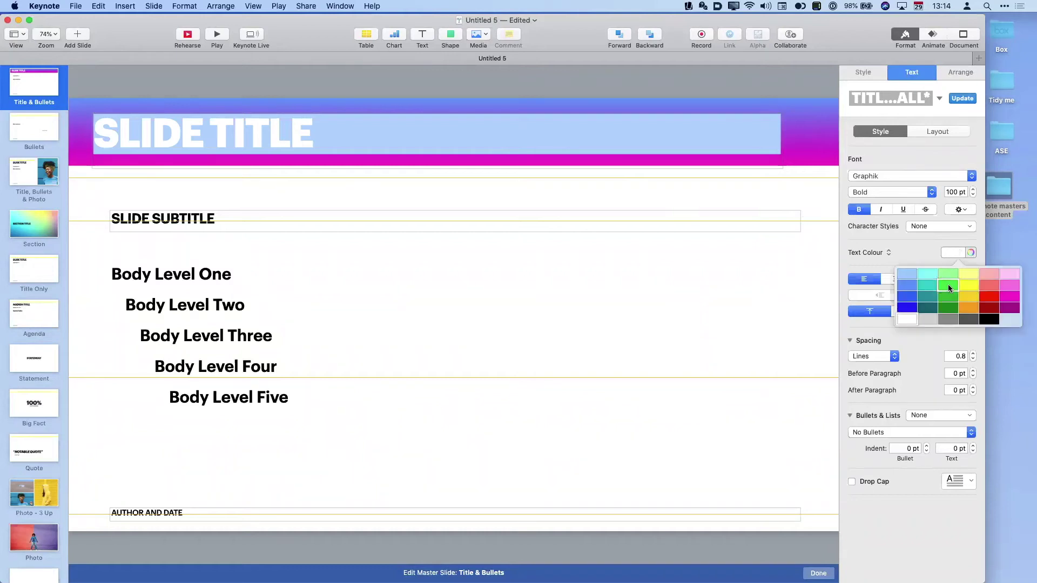
click(942, 282)
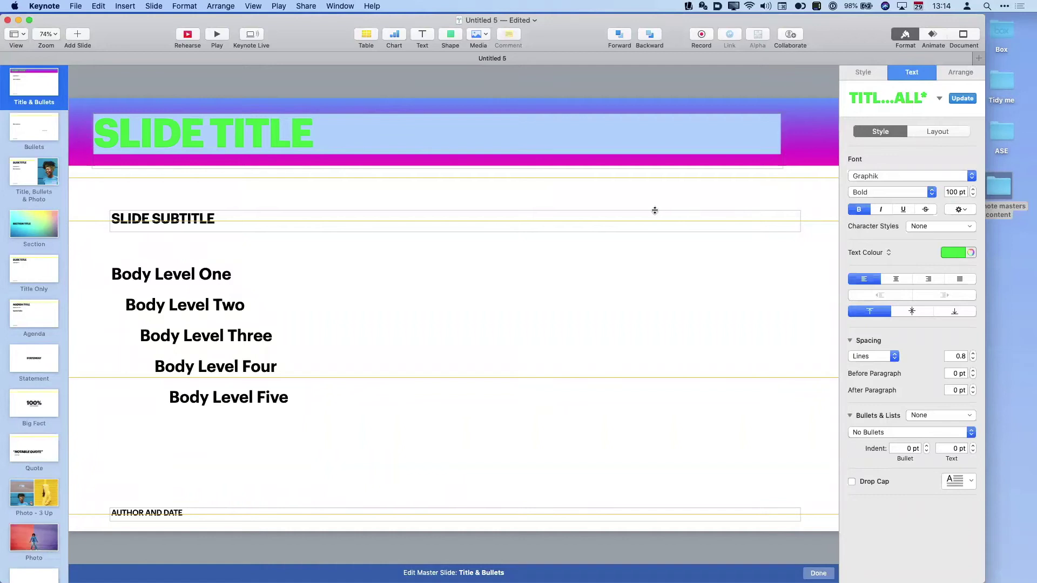
click(669, 172)
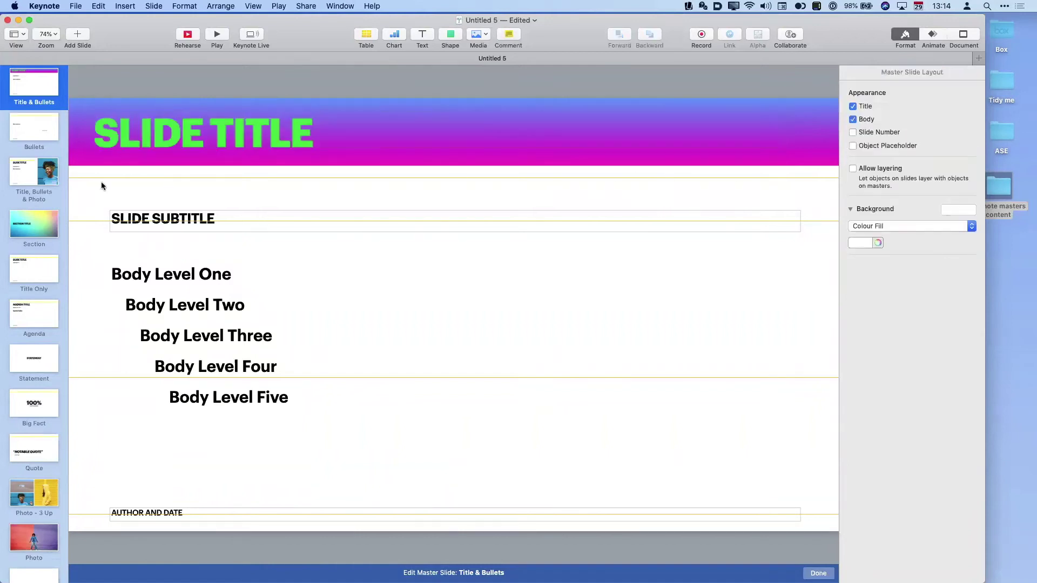
Exit master slide editing and check the title colour on each of the presentation's Title & Bullets slides
click(14, 35)
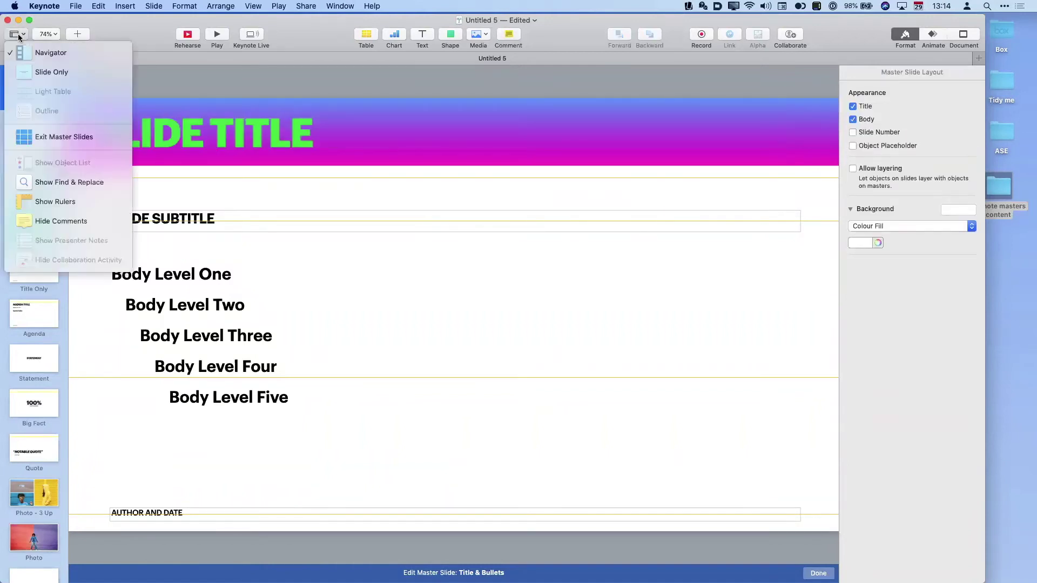
click(36, 136)
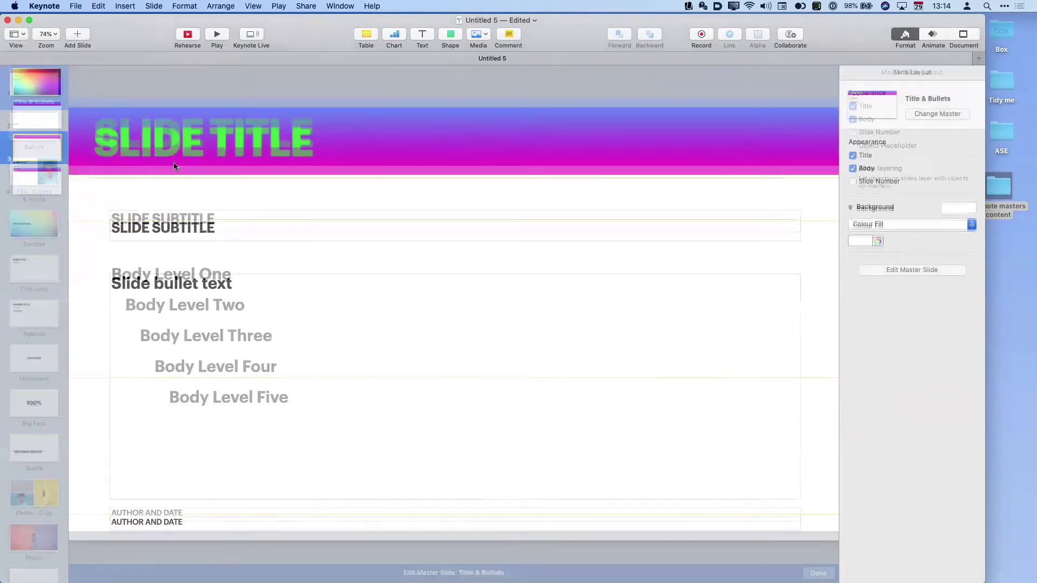
click(41, 177)
click(37, 137)
click(37, 114)
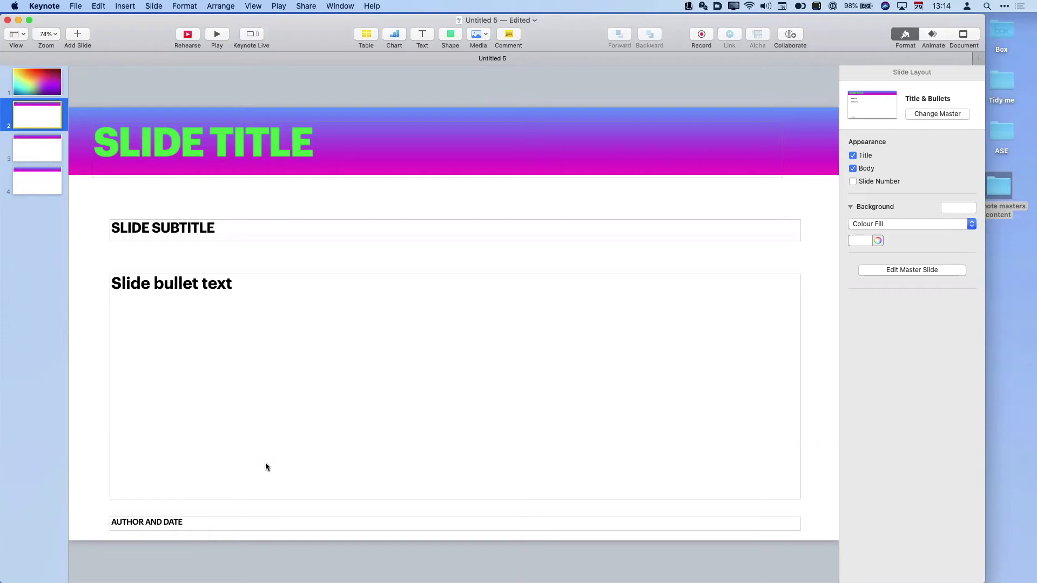
Close the untitled presentation, deleting it without saving, and create a new widescreen presentation from the Basic White theme
click(8, 20)
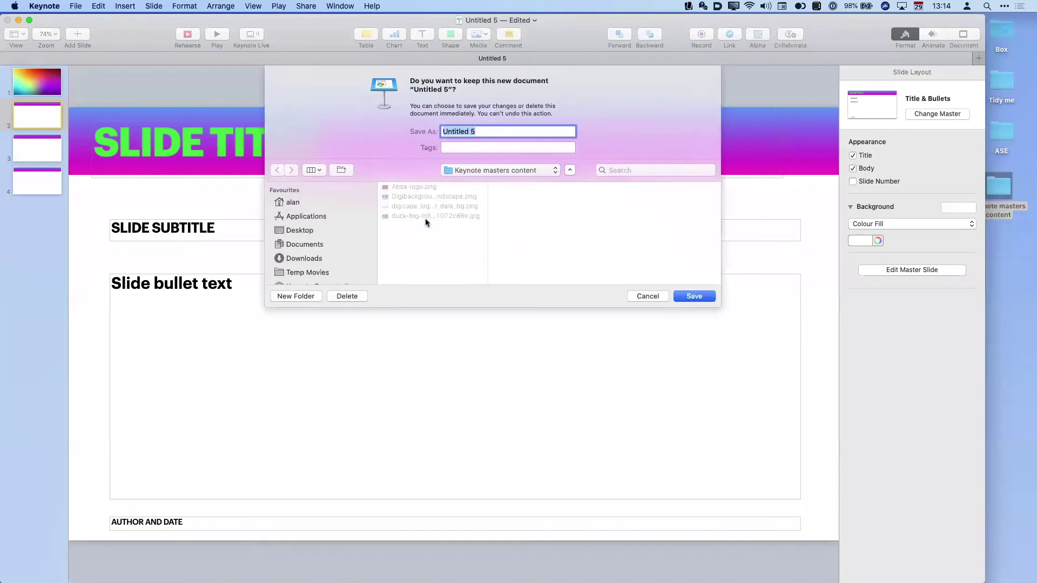
click(349, 295)
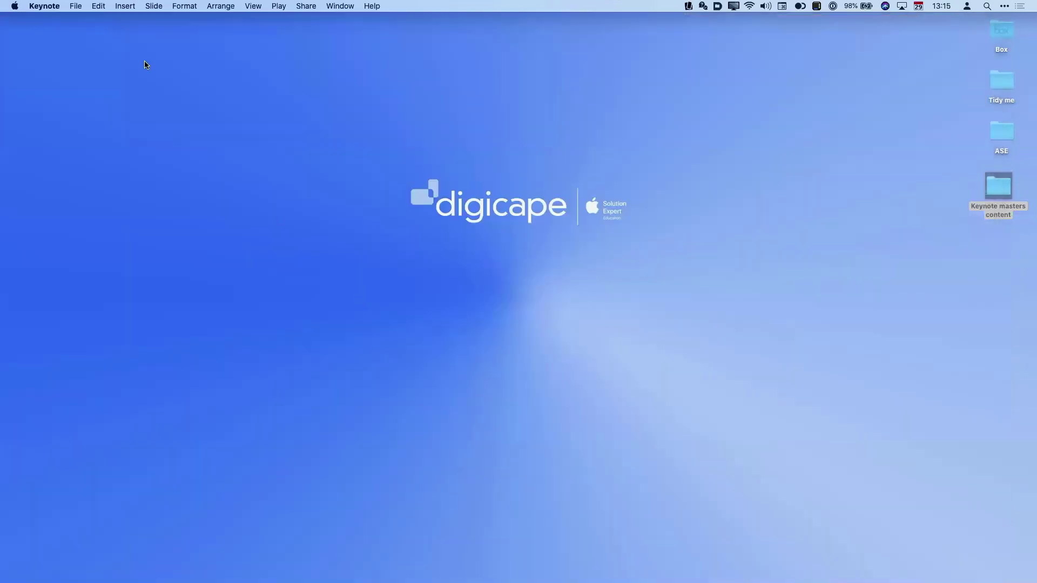
click(81, 6)
click(81, 19)
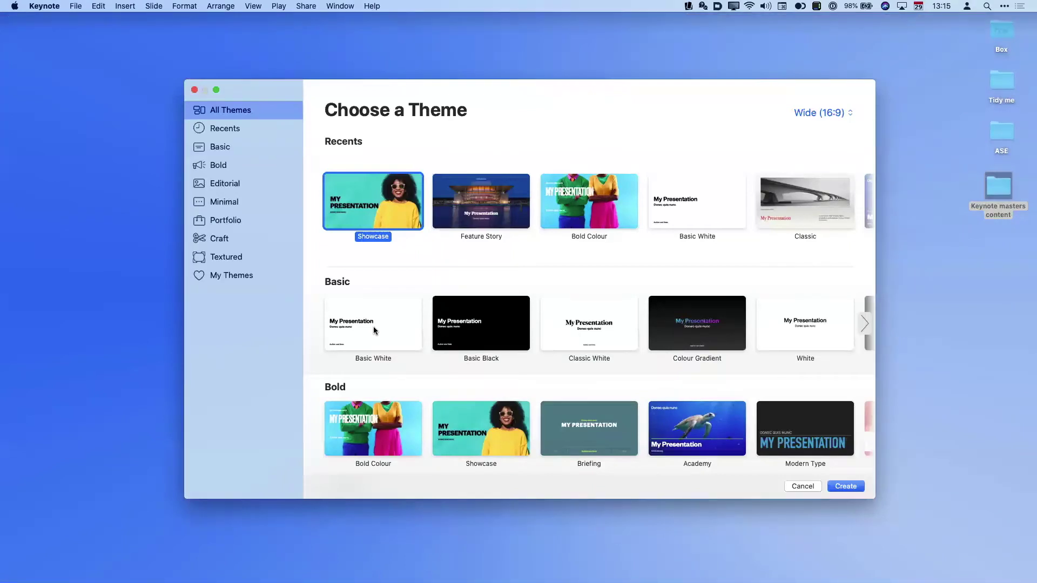
double_click(373, 327)
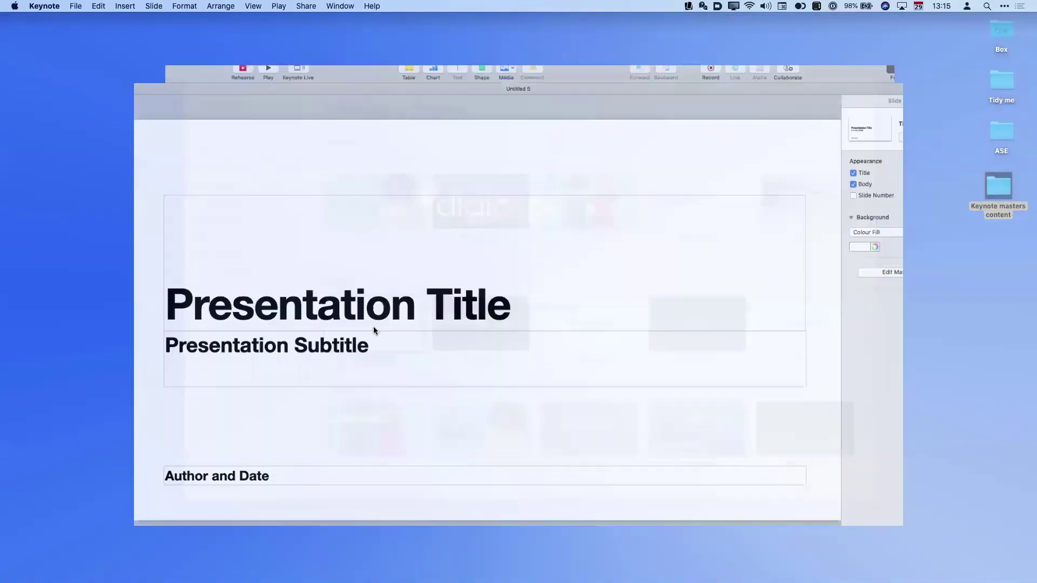